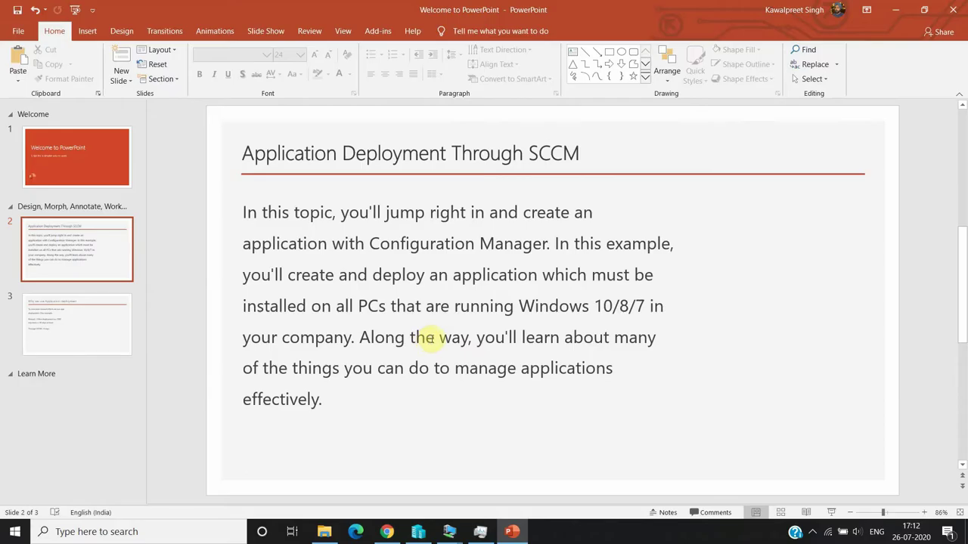
# Step: Open slide 3 on why application deployment is used and examine its manual versus SCCM deployment times
pyautogui.click(121, 334)
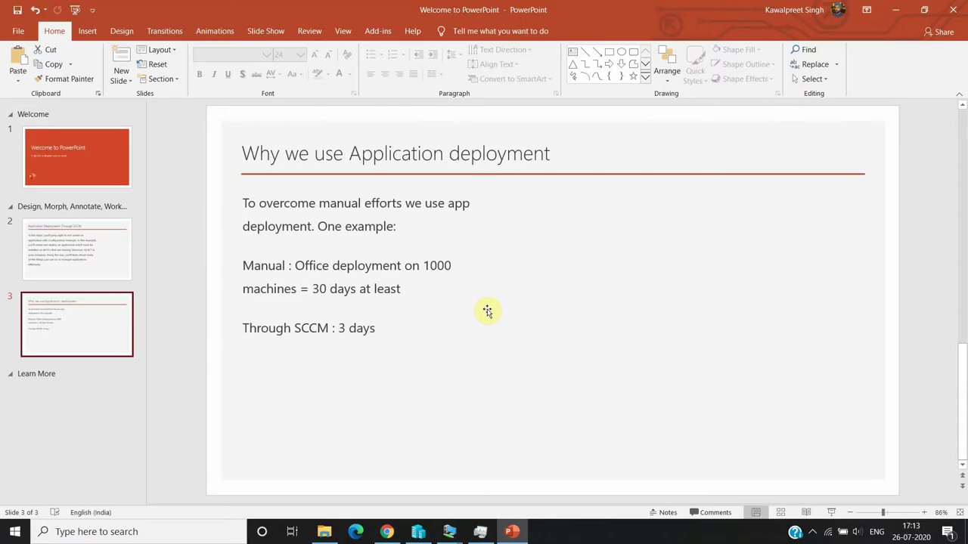
pyautogui.click(318, 290)
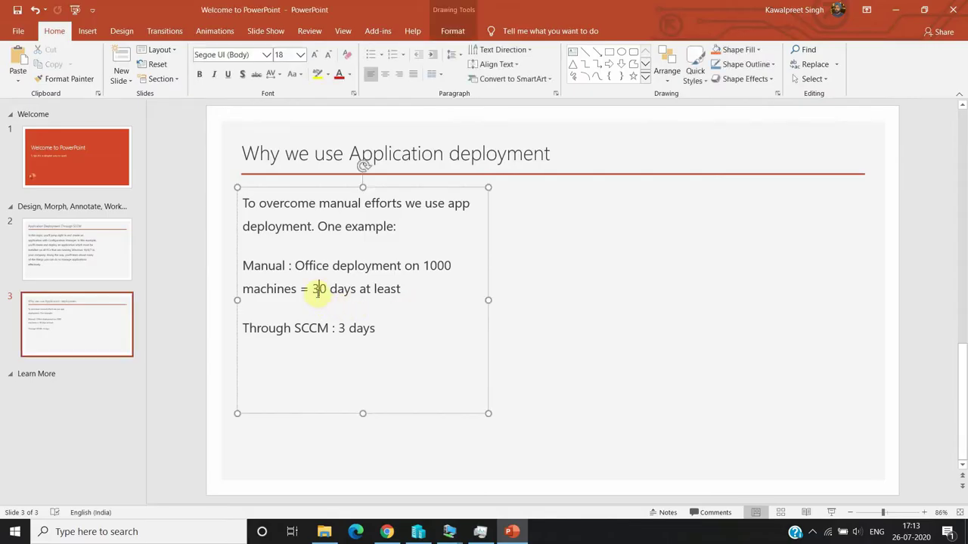
pyautogui.doubleClick(317, 290)
pyautogui.click(316, 290)
pyautogui.click(402, 291)
pyautogui.click(591, 328)
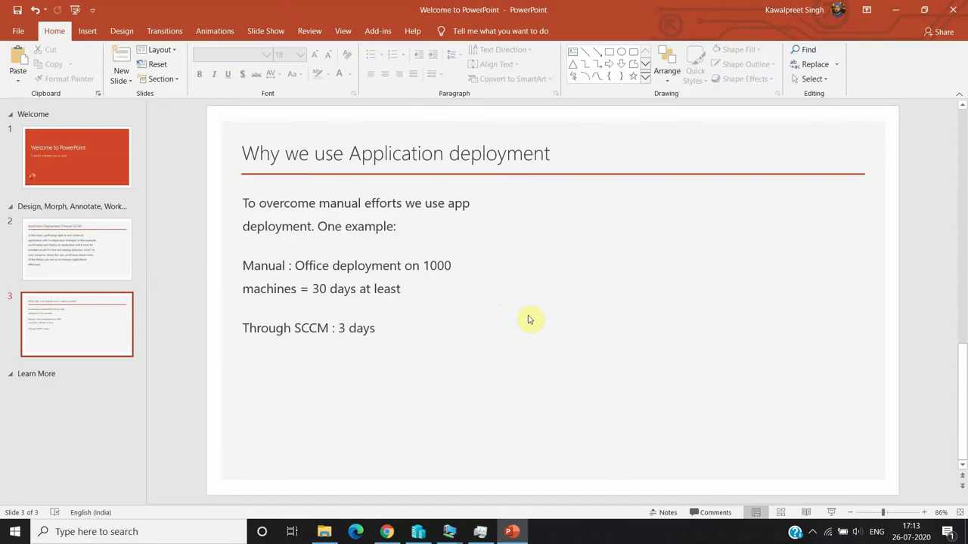
pyautogui.click(385, 330)
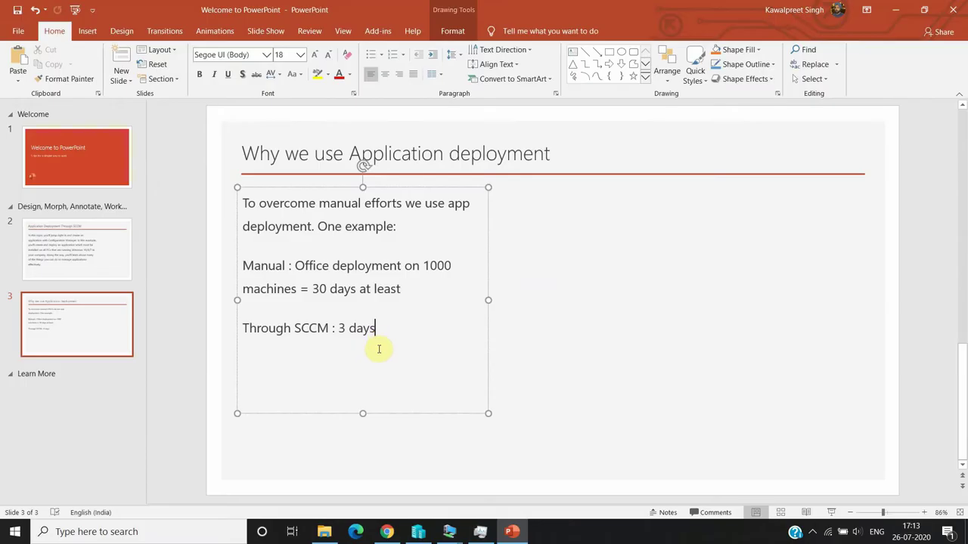
pyautogui.click(547, 346)
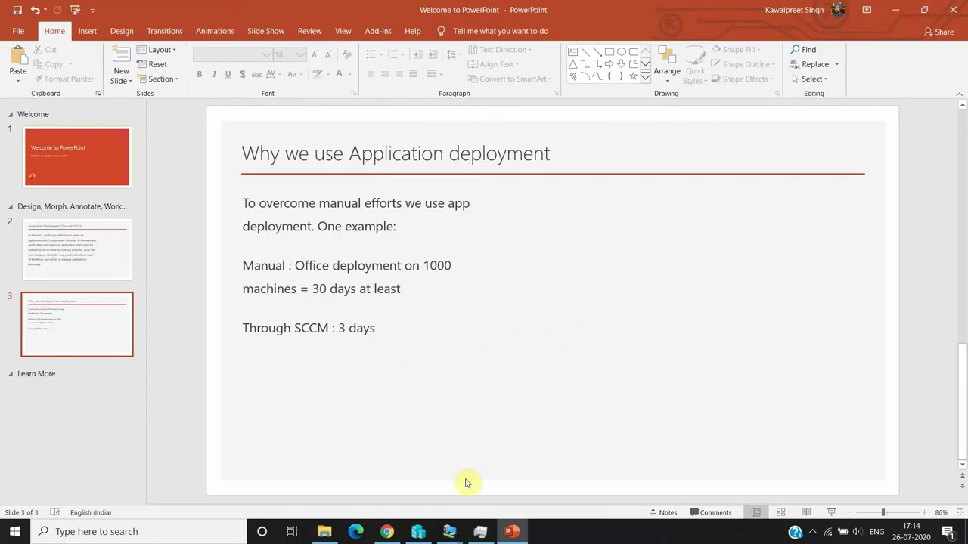
# Step: Switch to the SCCM remote session and start creating a new application under Applications in the Software Library
pyautogui.moveTo(451, 535)
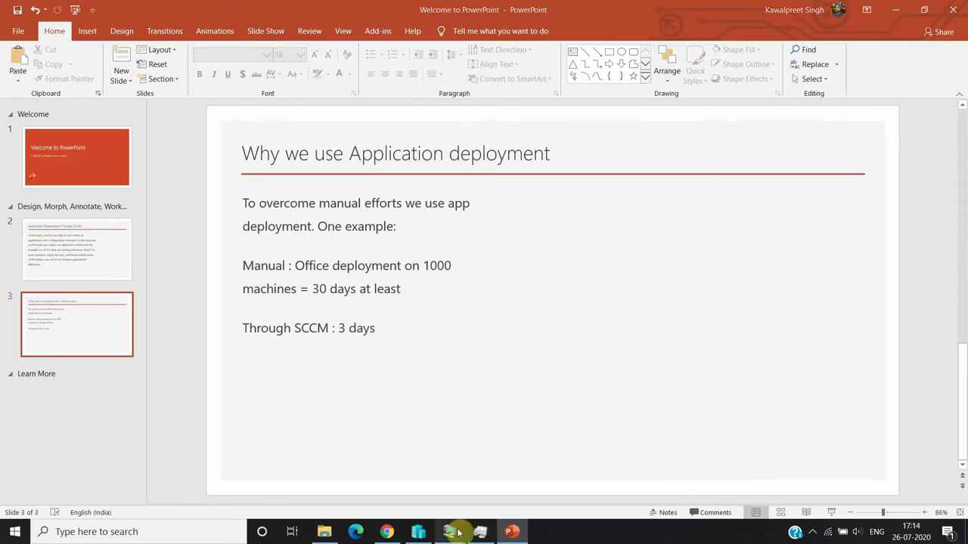
pyautogui.click(319, 468)
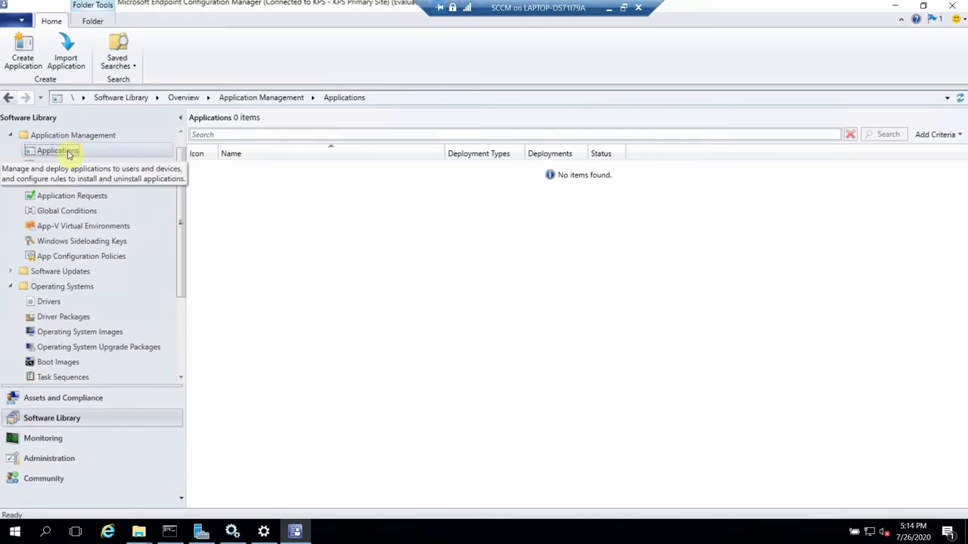
pyautogui.rightClick(69, 154)
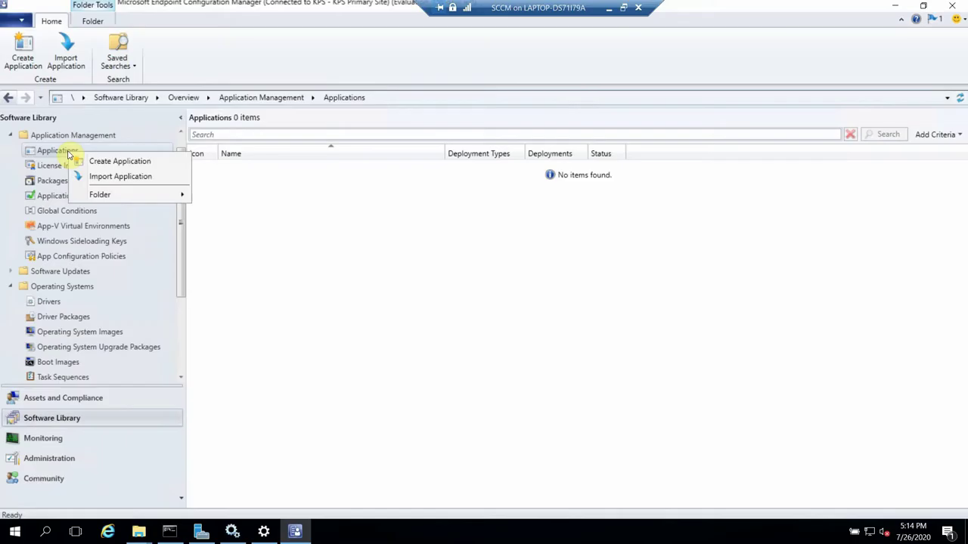
pyautogui.click(121, 162)
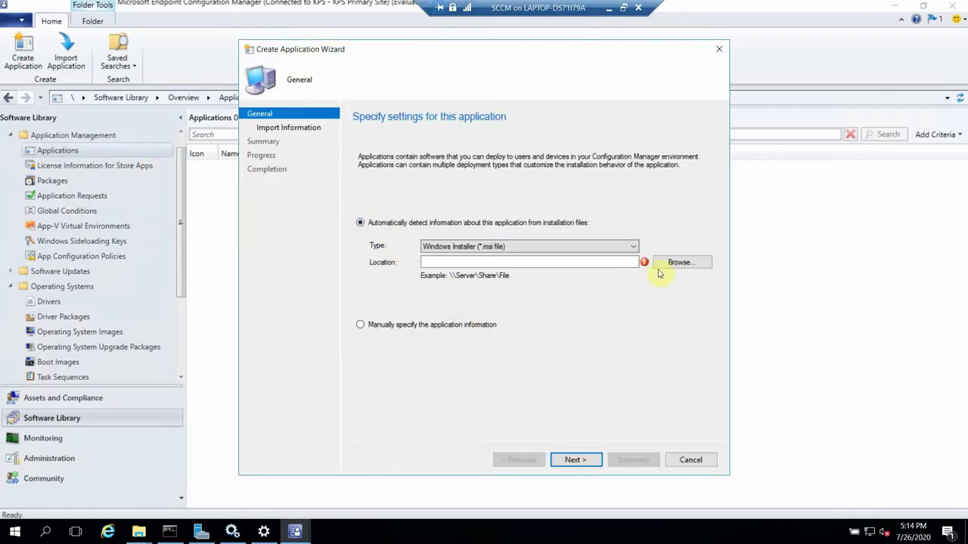
# Step: Import 7z1900-x64.msi from the shared 7-zip folder as a Windows Installer application, accepting the unverified publisher, and continue to the general information
pyautogui.click(695, 263)
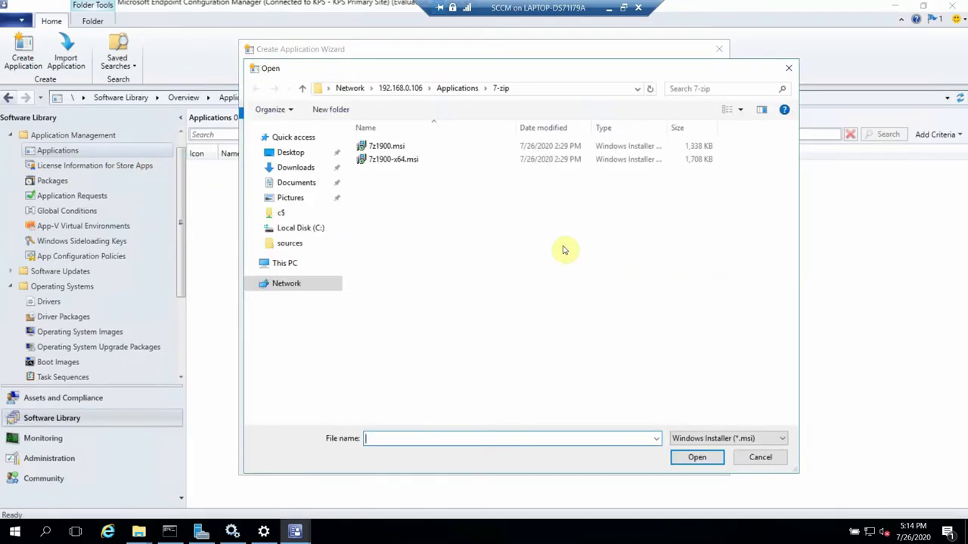
pyautogui.doubleClick(406, 160)
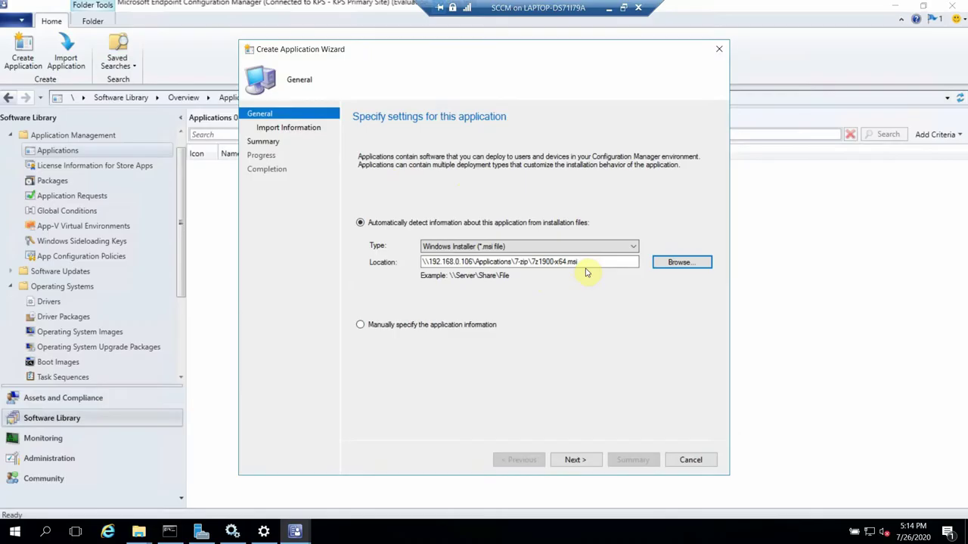
pyautogui.click(597, 247)
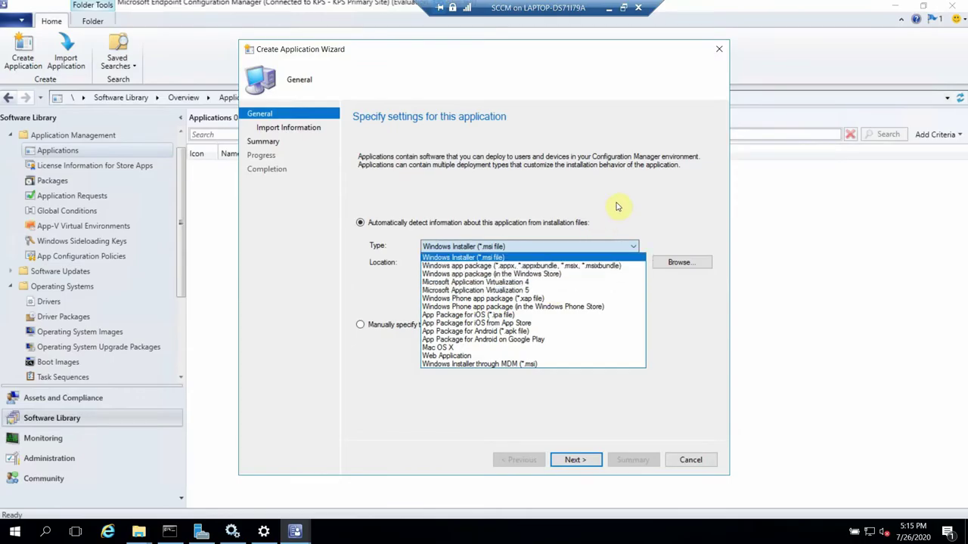
pyautogui.click(616, 206)
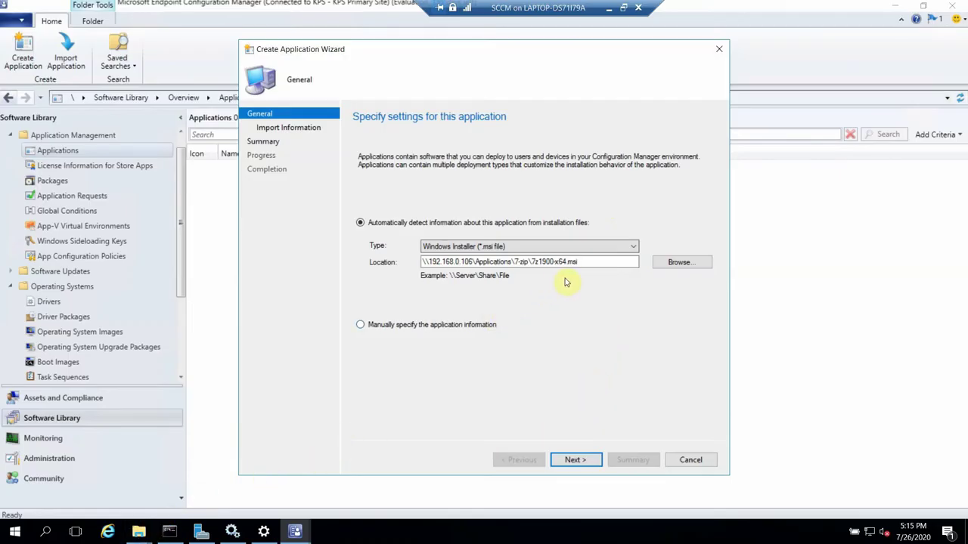
pyautogui.click(577, 454)
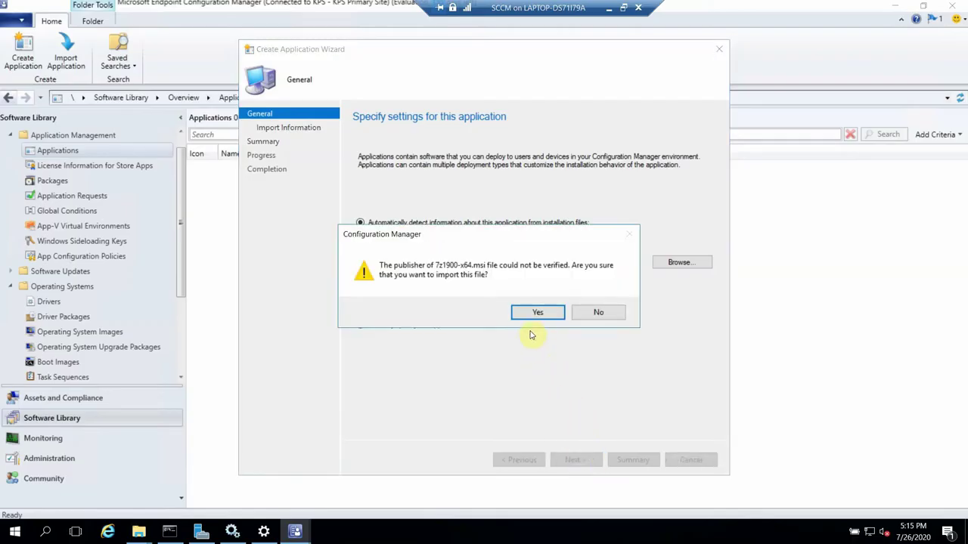
pyautogui.click(537, 313)
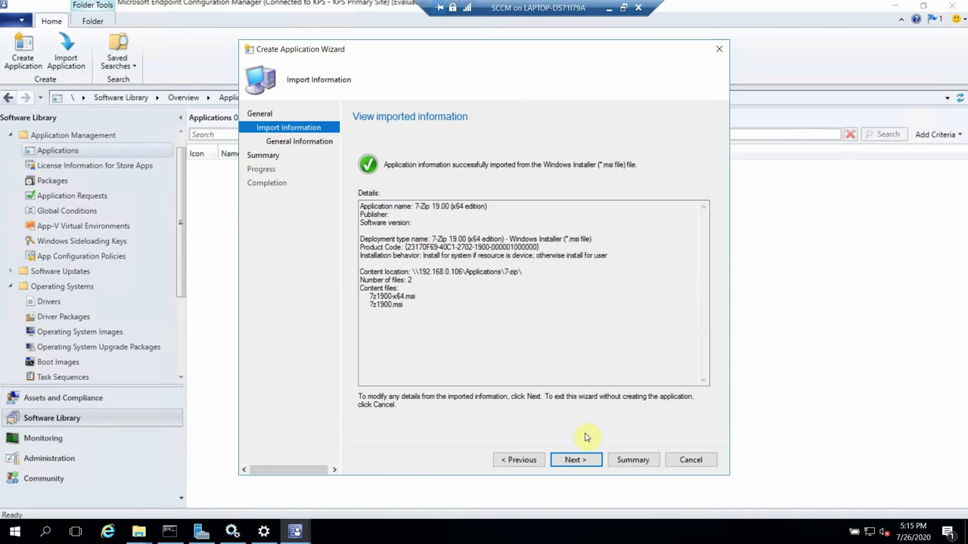
pyautogui.click(579, 459)
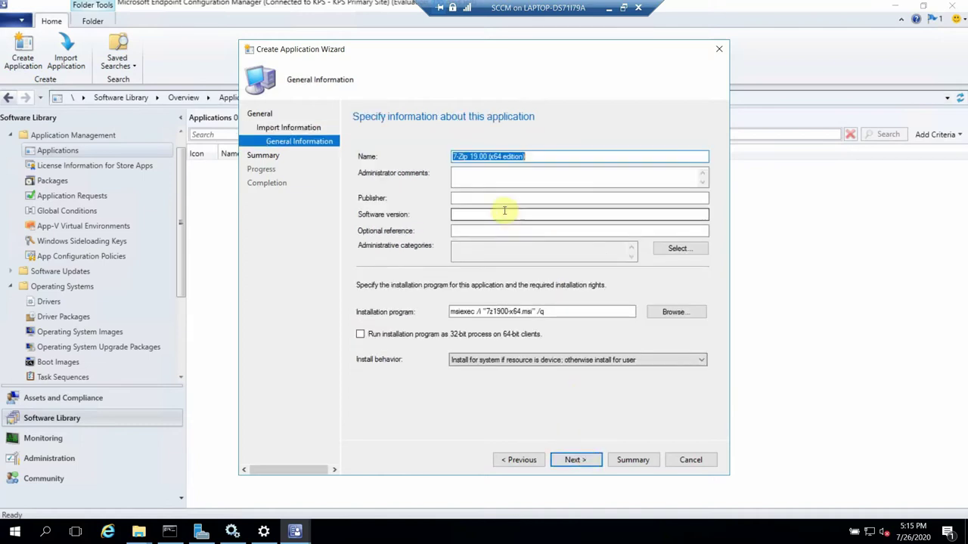
# Step: Name the application "7-Zip x64" and set its software version to 19
pyautogui.click(493, 176)
pyautogui.moveTo(531, 157); pyautogui.dragTo(469, 157)
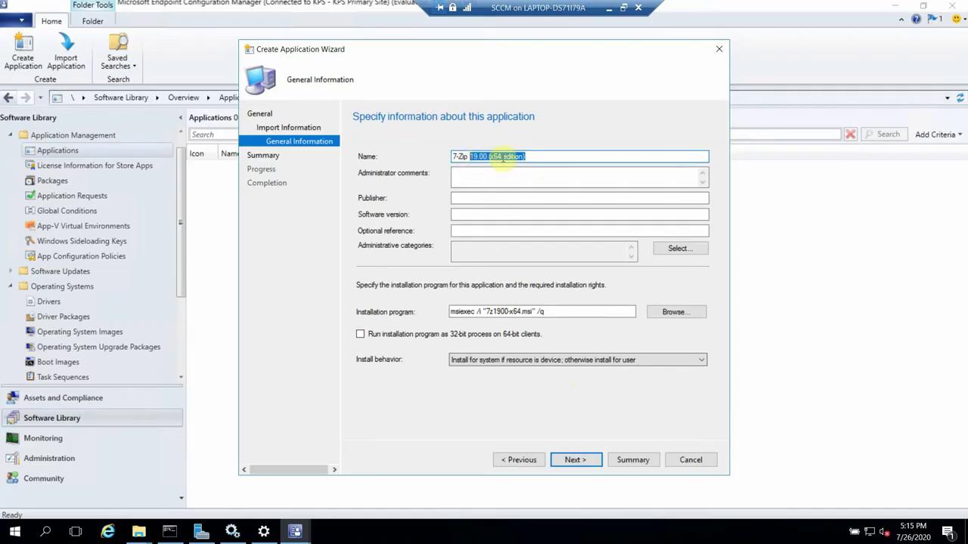
pyautogui.press('BackSpace')
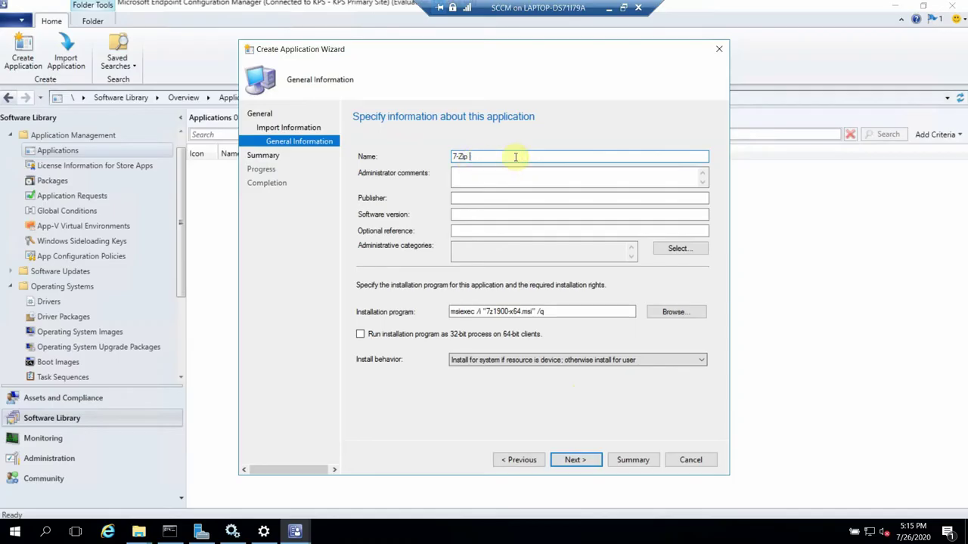
pyautogui.click(484, 214)
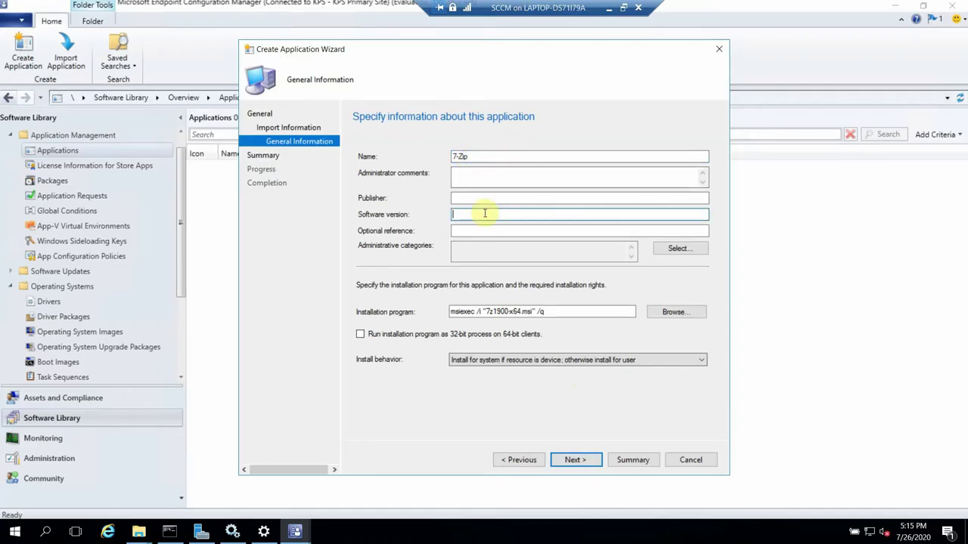
pyautogui.write('19')
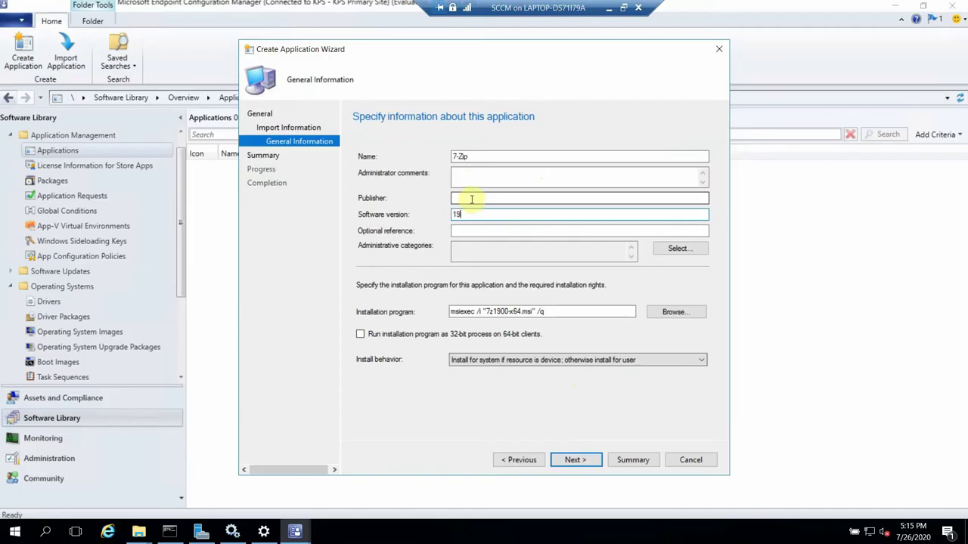
pyautogui.click(492, 156)
pyautogui.write('X')
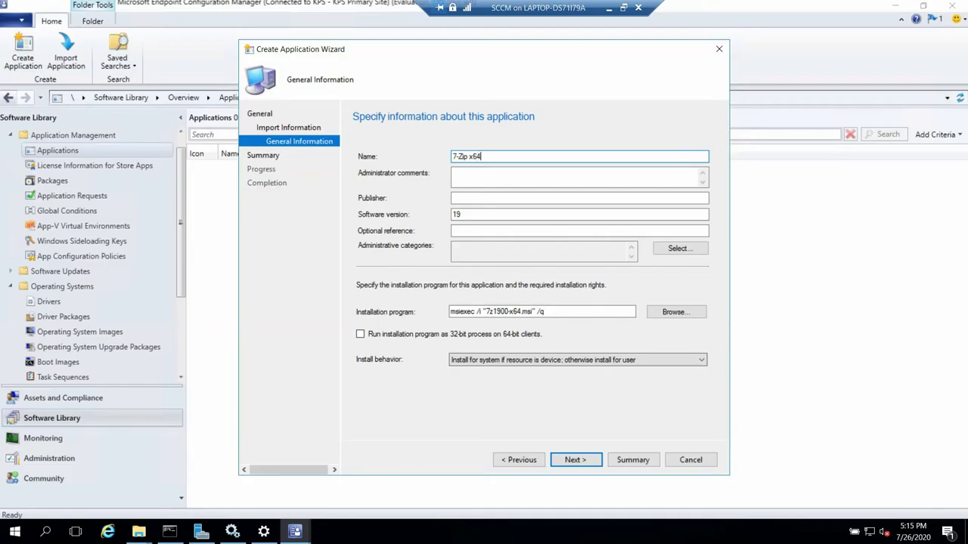
# Step: Check the application's installation program command and set its install behavior to "Install for system"
pyautogui.click(551, 313)
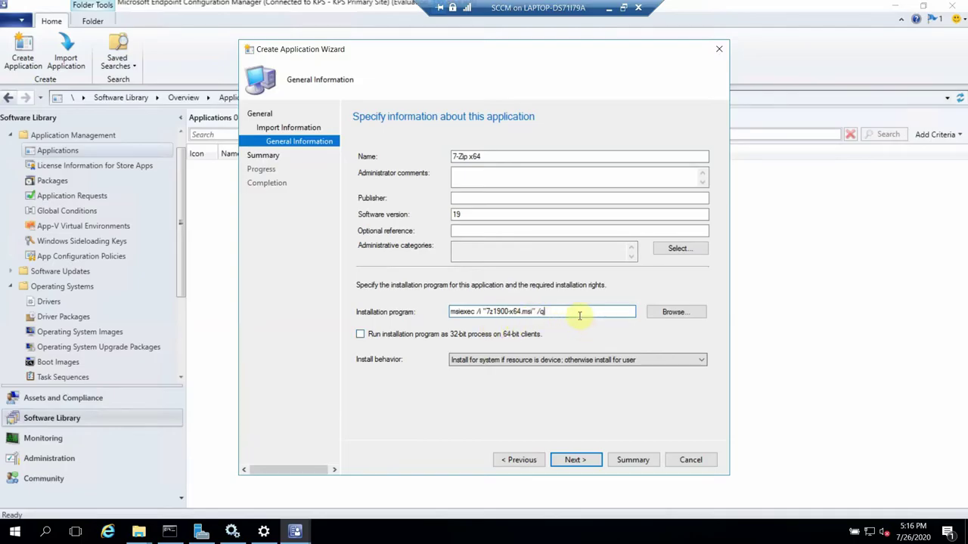
pyautogui.moveTo(575, 316); pyautogui.dragTo(451, 317)
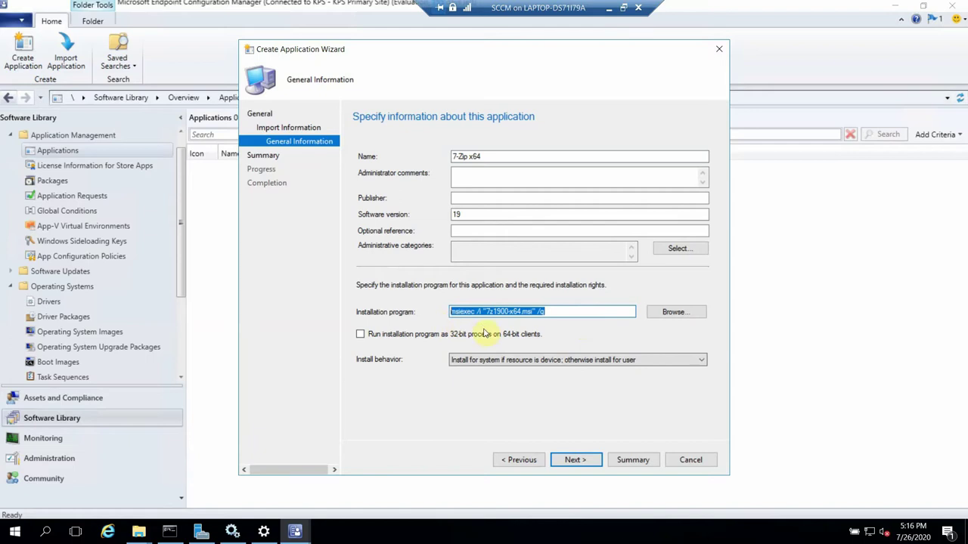
pyautogui.click(524, 330)
pyautogui.click(518, 337)
pyautogui.click(590, 361)
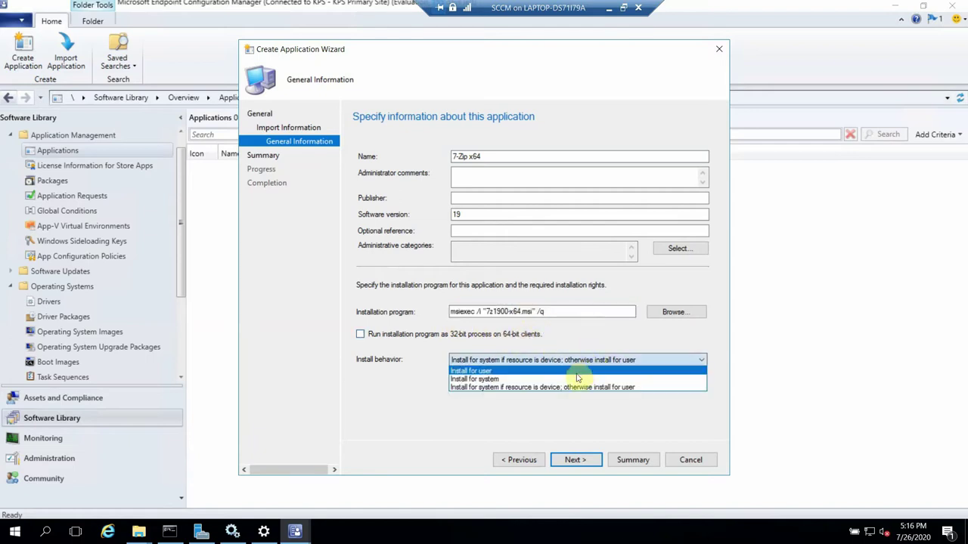
pyautogui.click(575, 380)
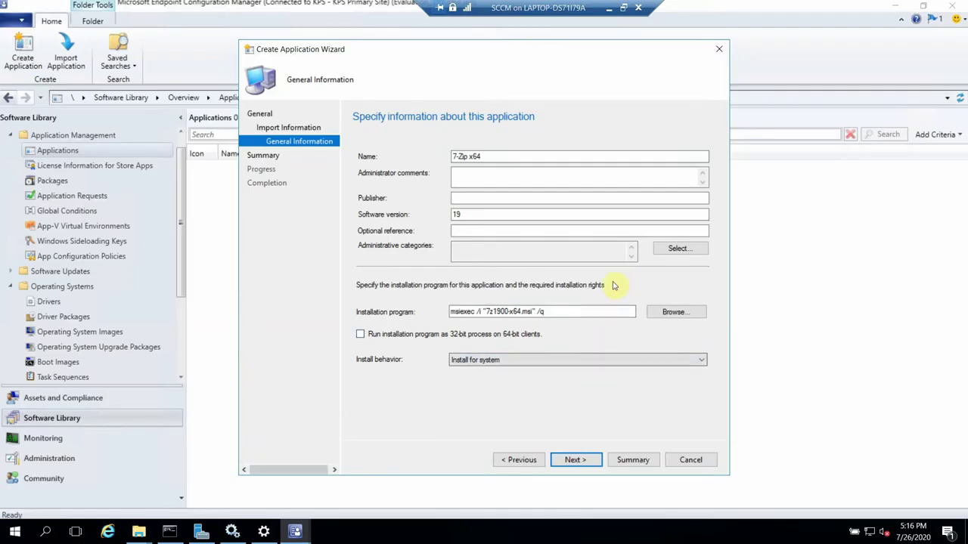
# Step: Confirm the 7-Zip x64 application settings, create the application and close the wizard
pyautogui.click(575, 461)
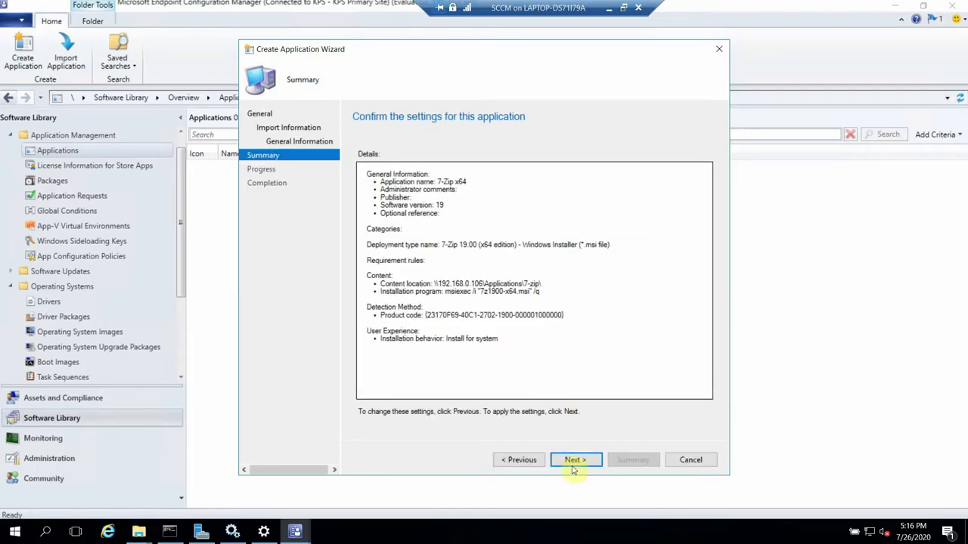
pyautogui.click(575, 462)
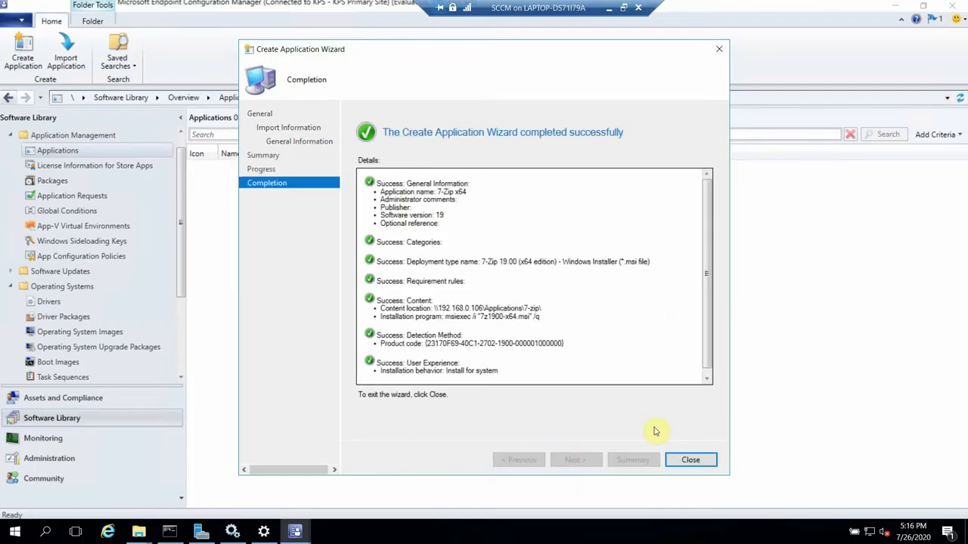
pyautogui.click(684, 458)
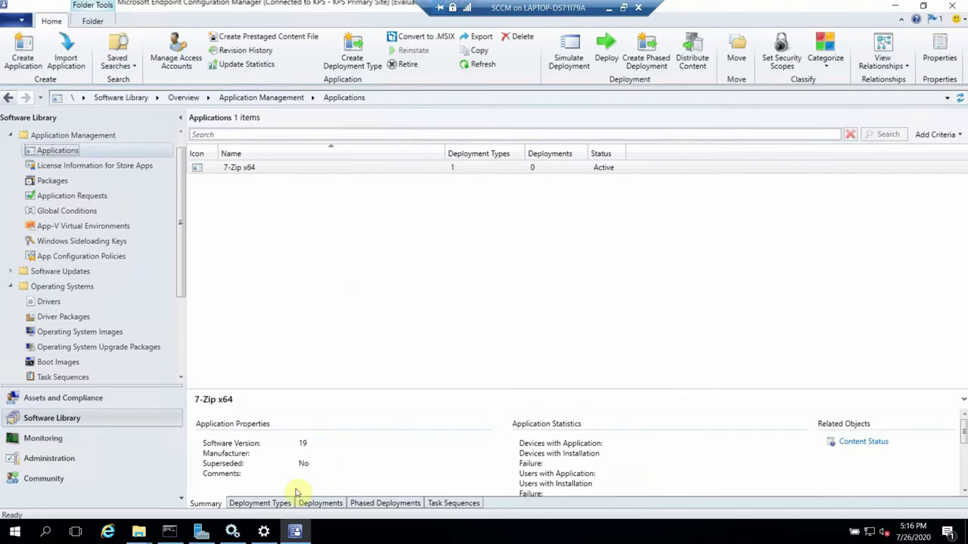
# Step: Open the properties of the 7-Zip x64 application's Windows Installer deployment type
pyautogui.click(255, 503)
pyautogui.click(317, 434)
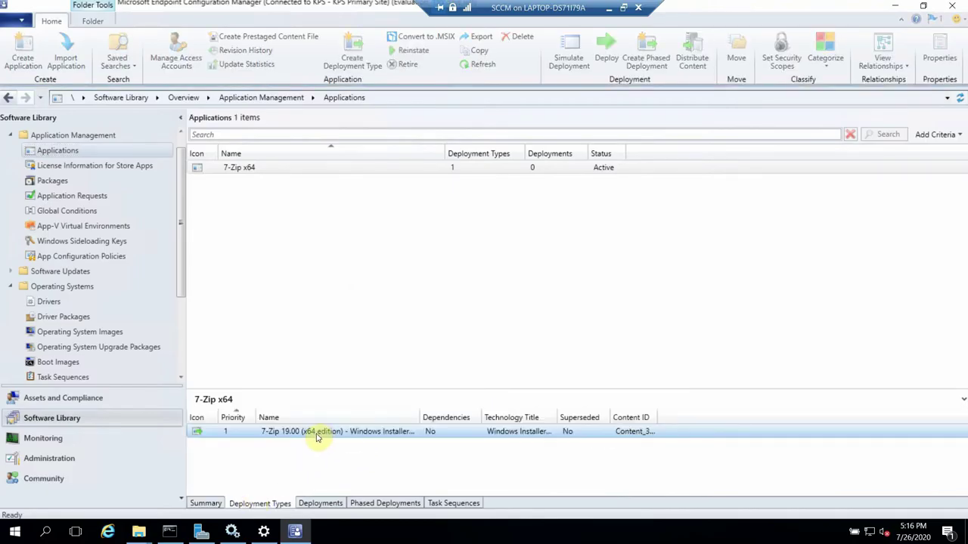
pyautogui.rightClick(318, 432)
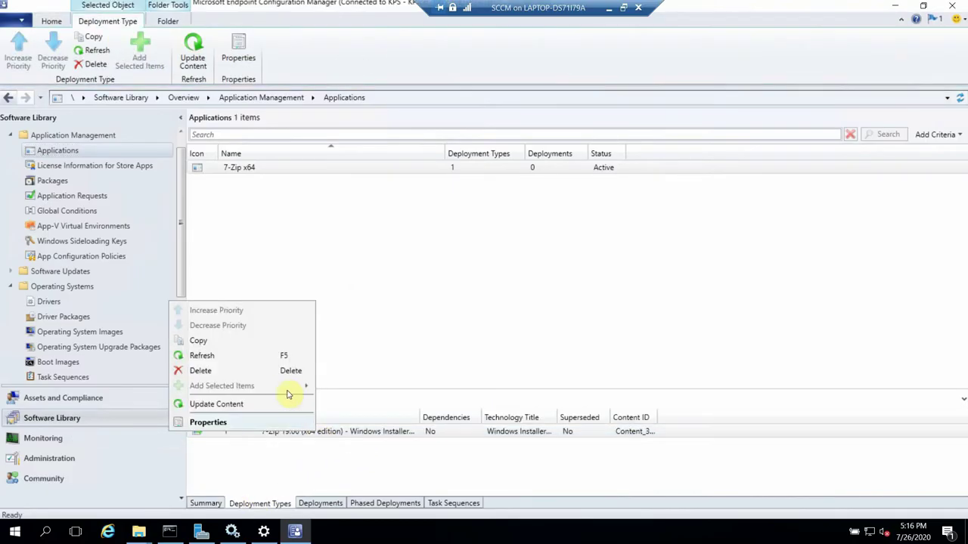
pyautogui.click(269, 422)
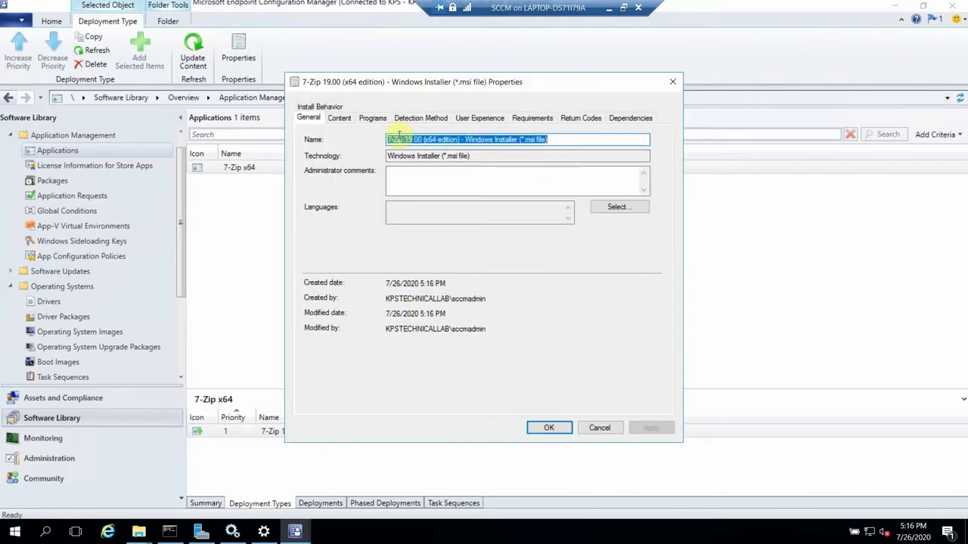
# Step: Review the deployment type's content location and its installation and uninstall program commands
pyautogui.click(345, 123)
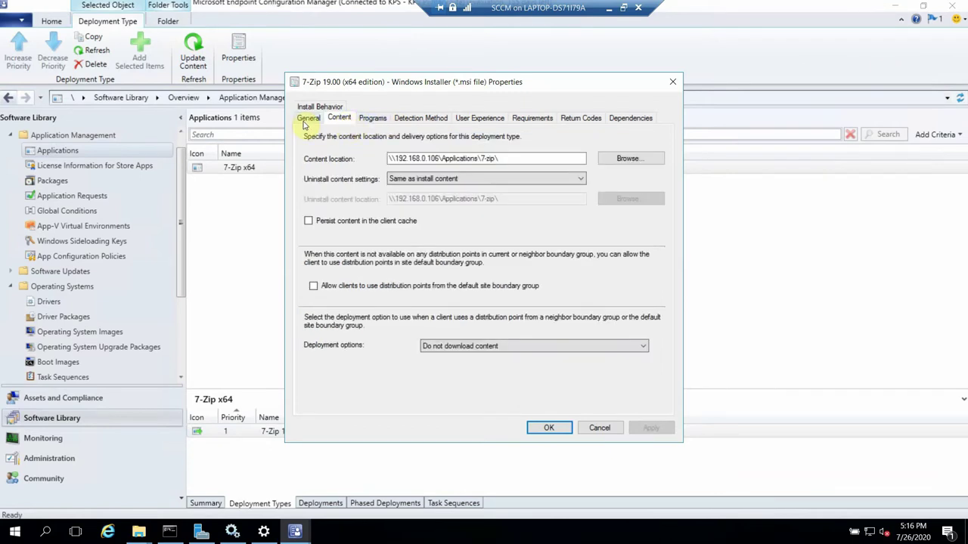
pyautogui.click(530, 160)
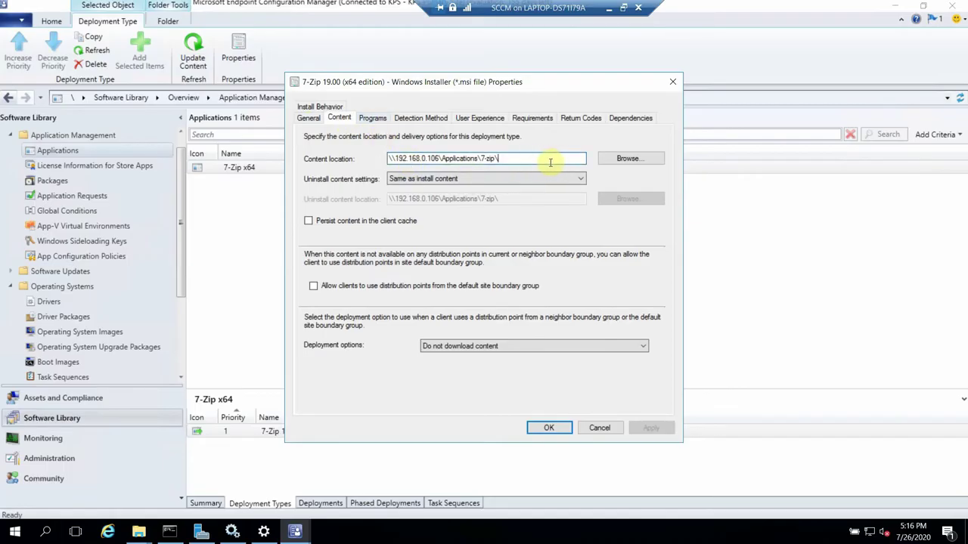
pyautogui.click(379, 122)
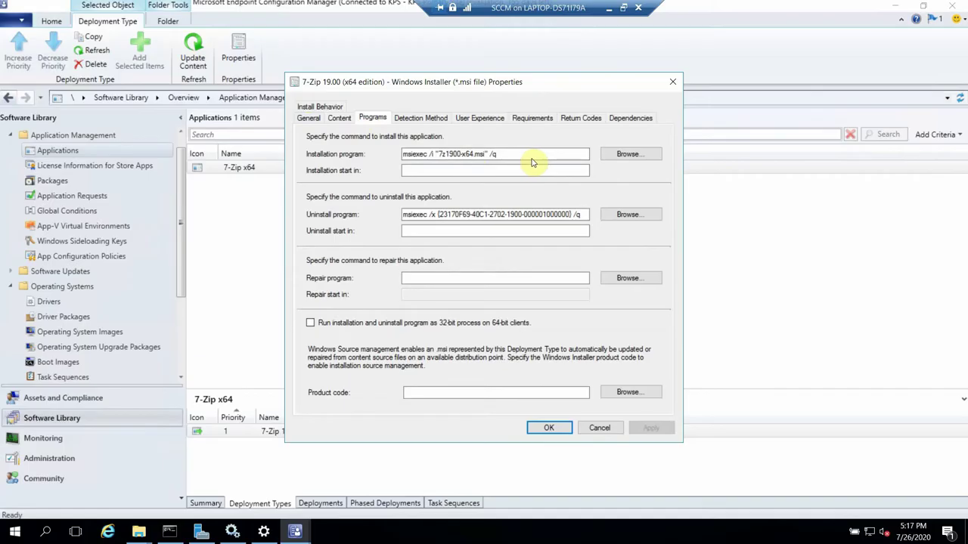
pyautogui.click(429, 214)
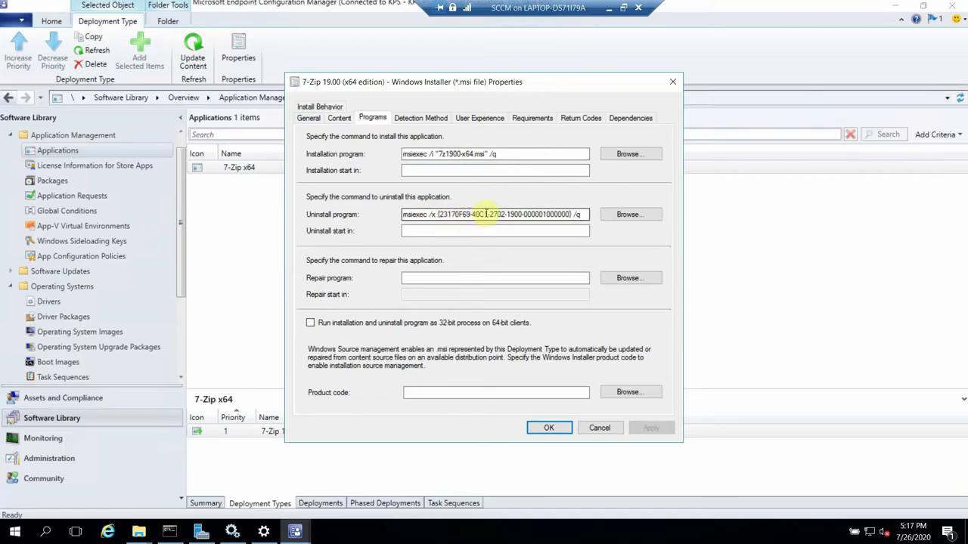
# Step: Fill in the deployment type's Windows Installer product code by choosing the 7-Zip x64 MSI file
pyautogui.click(624, 393)
pyautogui.doubleClick(457, 194)
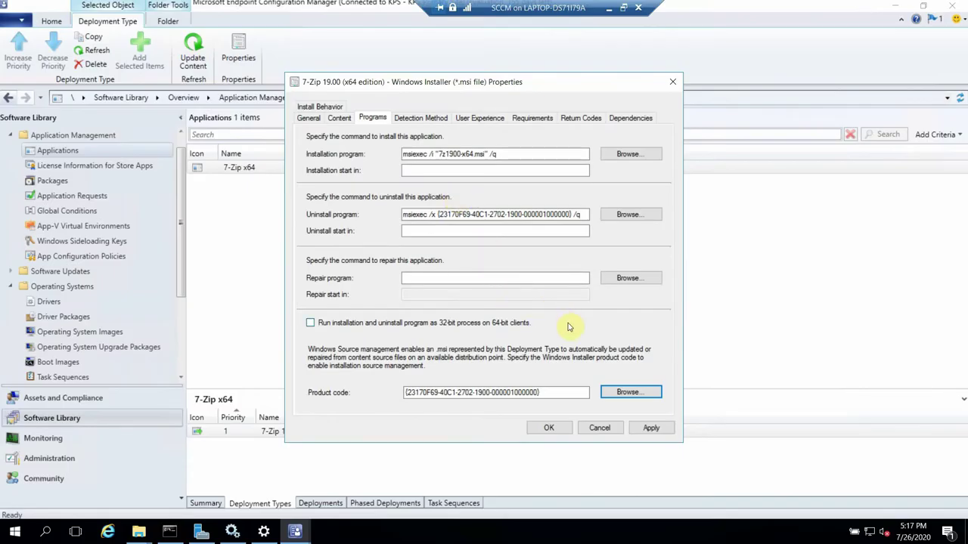
# Step: Review the MSI product code detection clause and the setting types offered for an additional detection rule
pyautogui.click(428, 121)
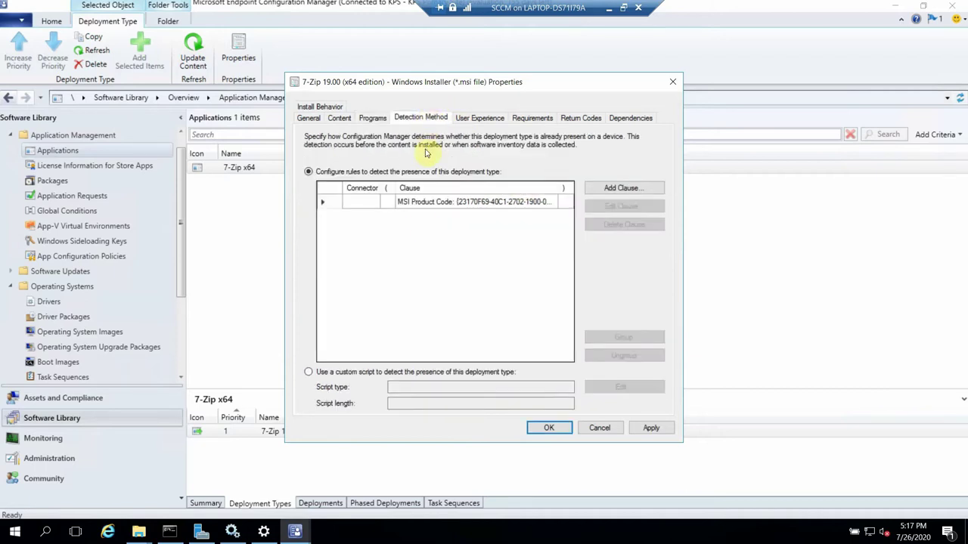
pyautogui.click(466, 204)
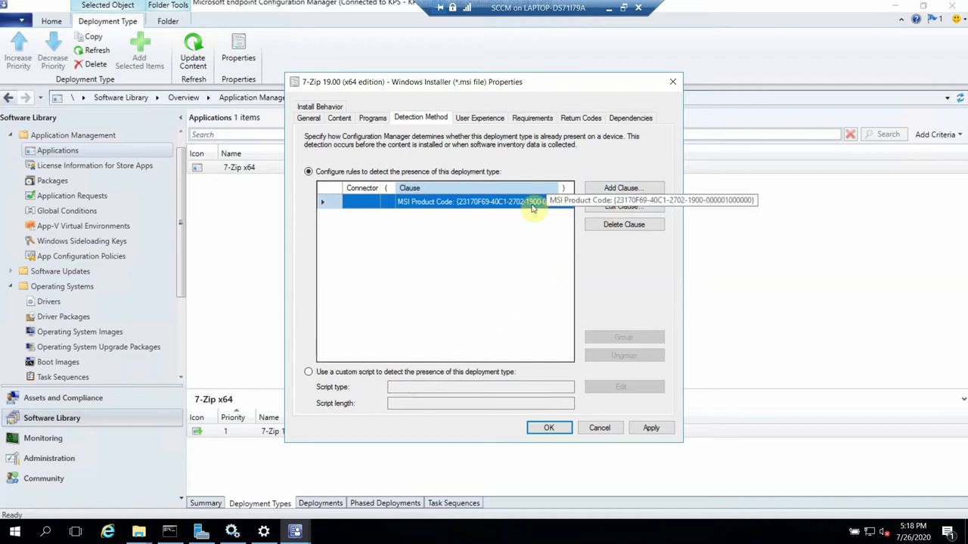
pyautogui.click(611, 194)
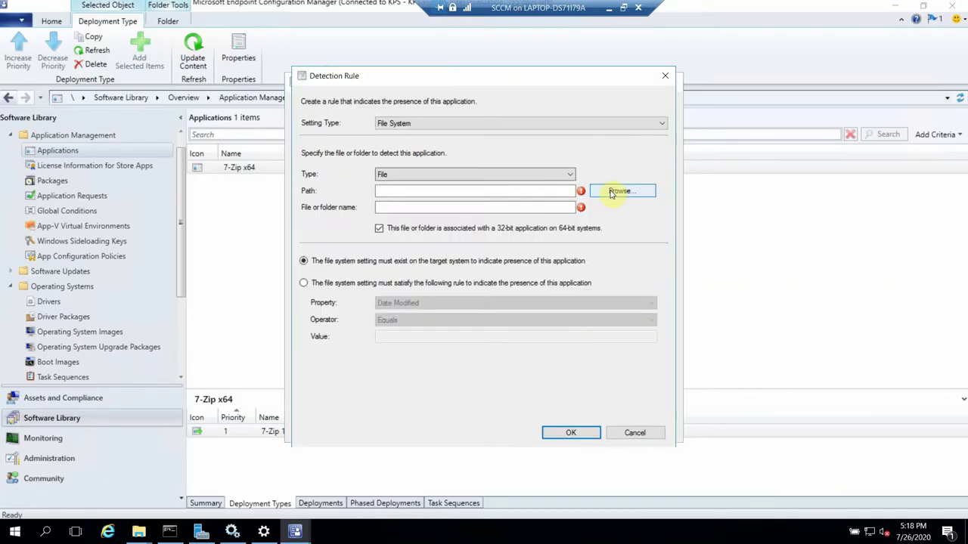
pyautogui.click(531, 125)
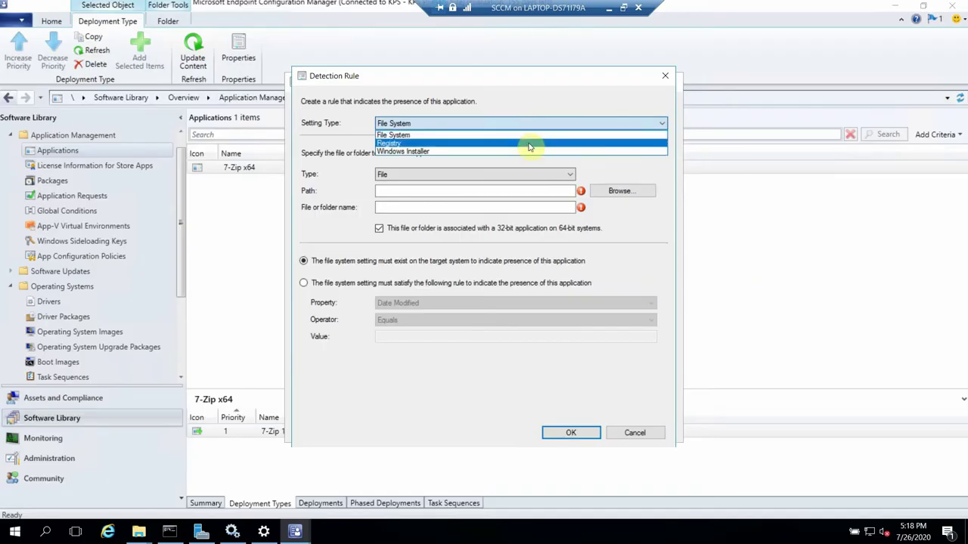
pyautogui.click(358, 156)
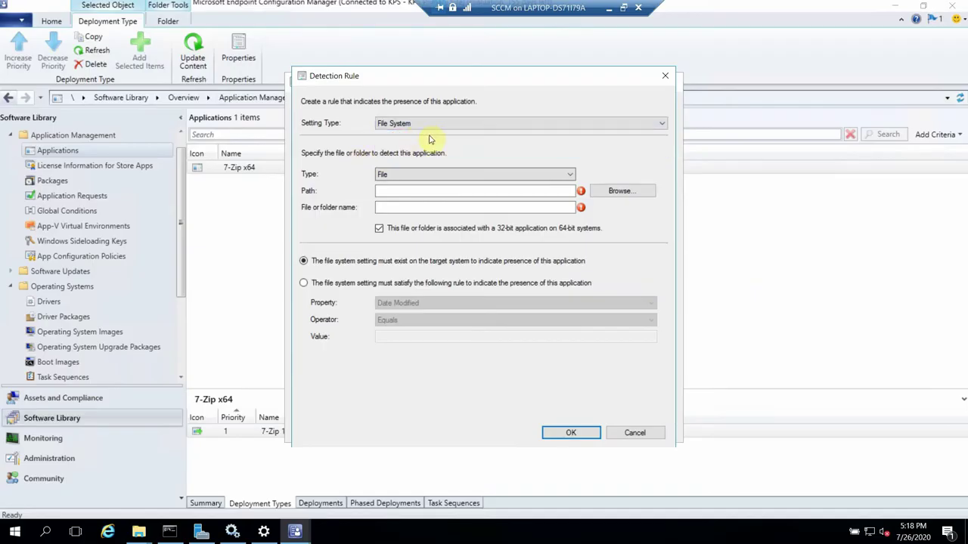
# Step: Look at the 7zip setup folder in File Explorer and return to the detection rule
pyautogui.moveTo(139, 531)
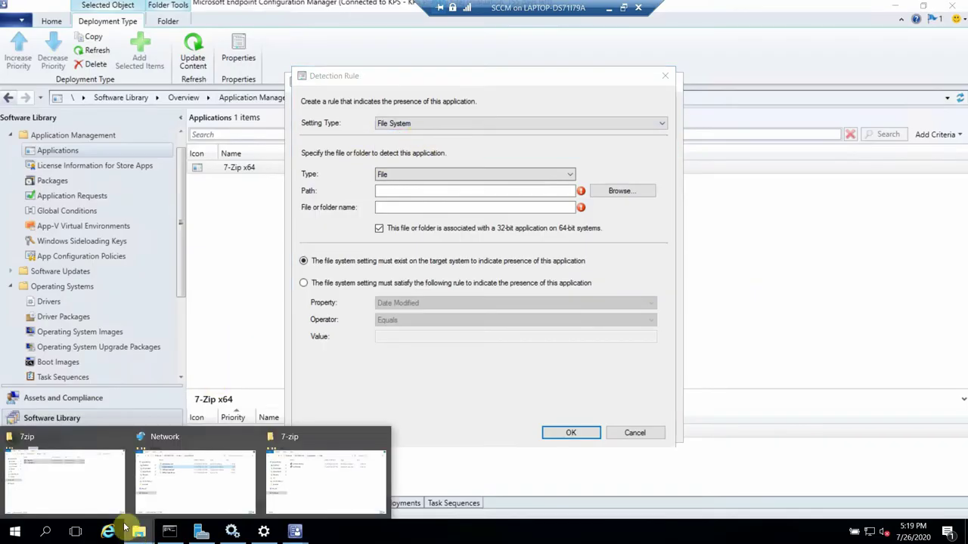
pyautogui.click(90, 497)
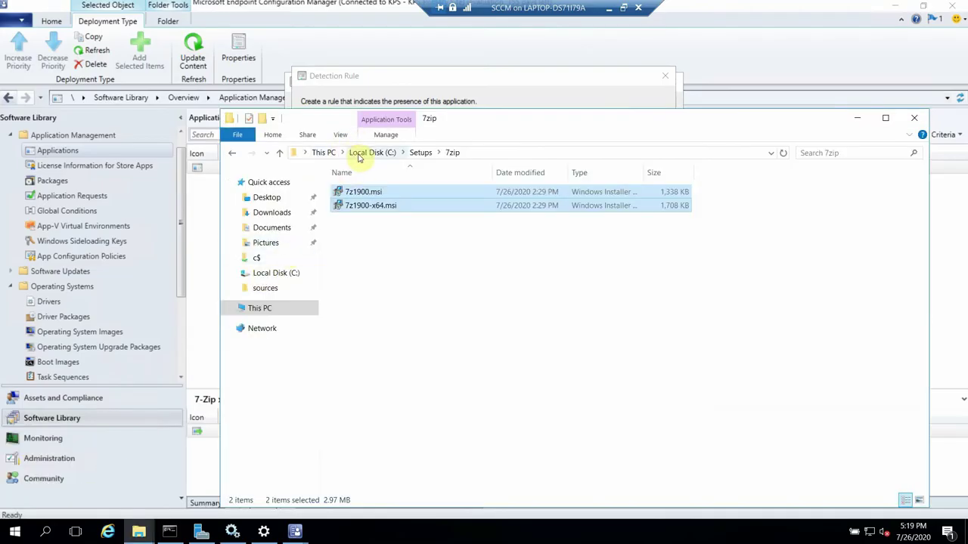
pyautogui.click(856, 118)
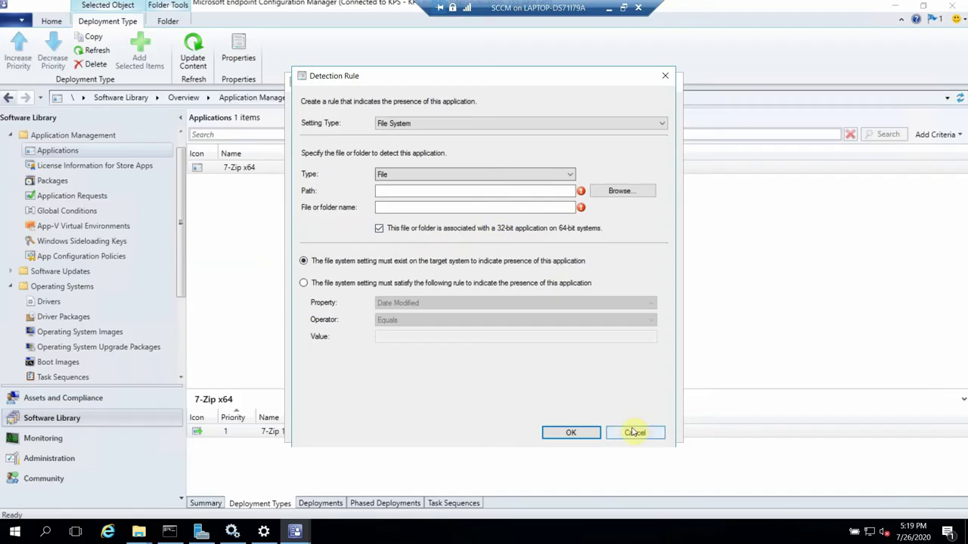
# Step: Examine the file system type and setting type choices for the new detection rule and discard the rule
pyautogui.click(519, 178)
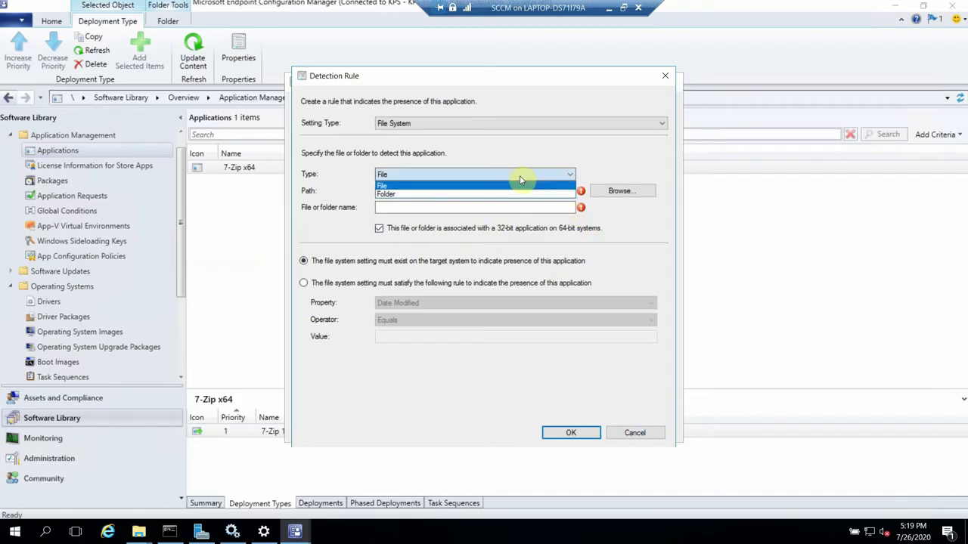
pyautogui.click(598, 225)
pyautogui.click(595, 122)
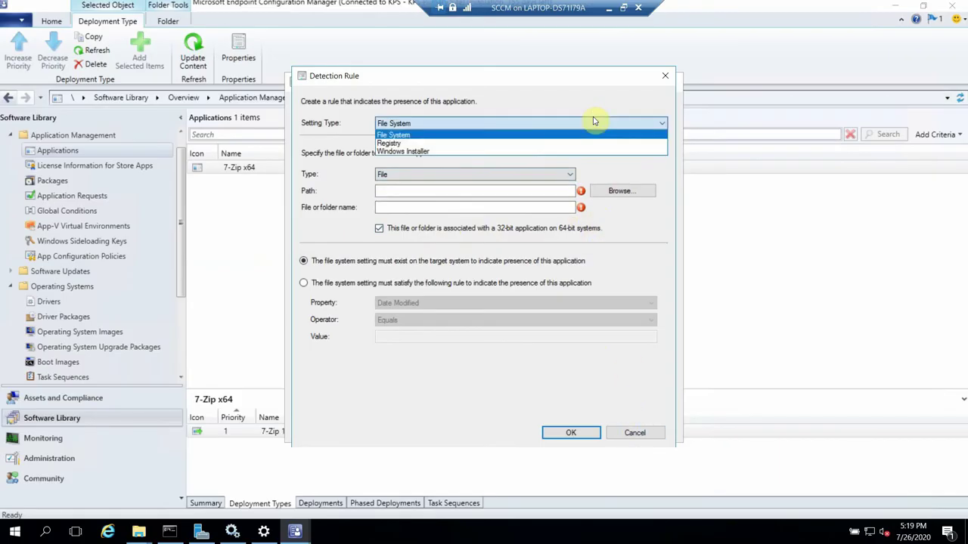
pyautogui.click(595, 122)
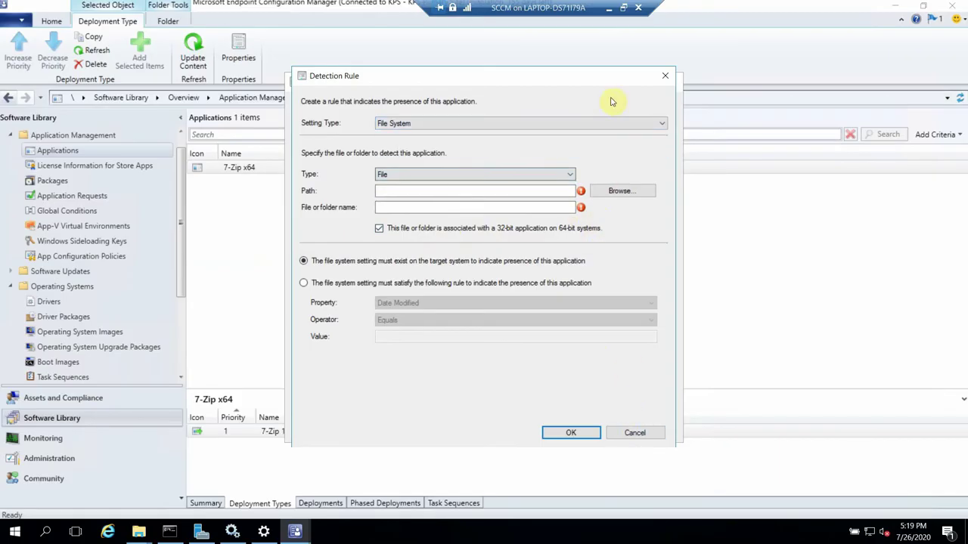
pyautogui.click(634, 433)
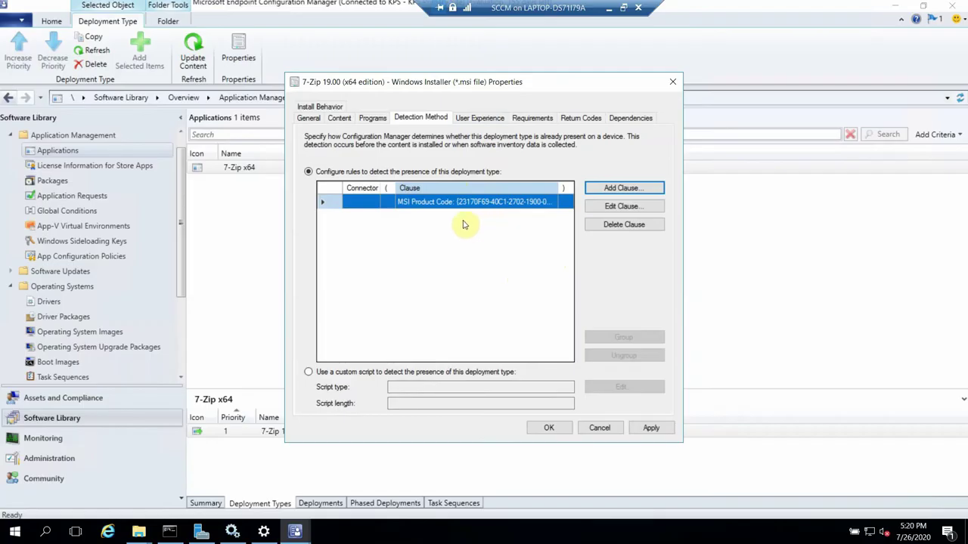
# Step: Review the user experience choices for installation behavior, logon requirement and installation program visibility
pyautogui.click(490, 121)
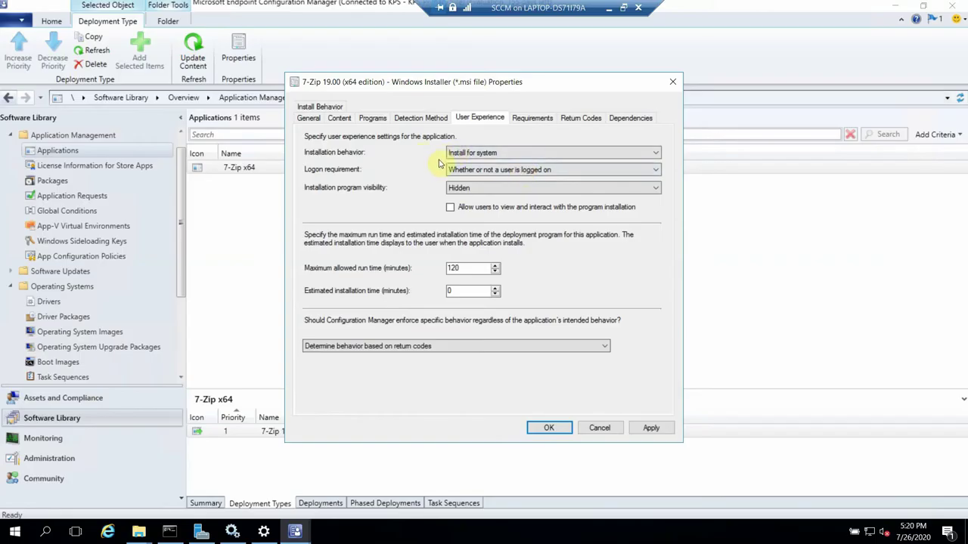
pyautogui.click(521, 155)
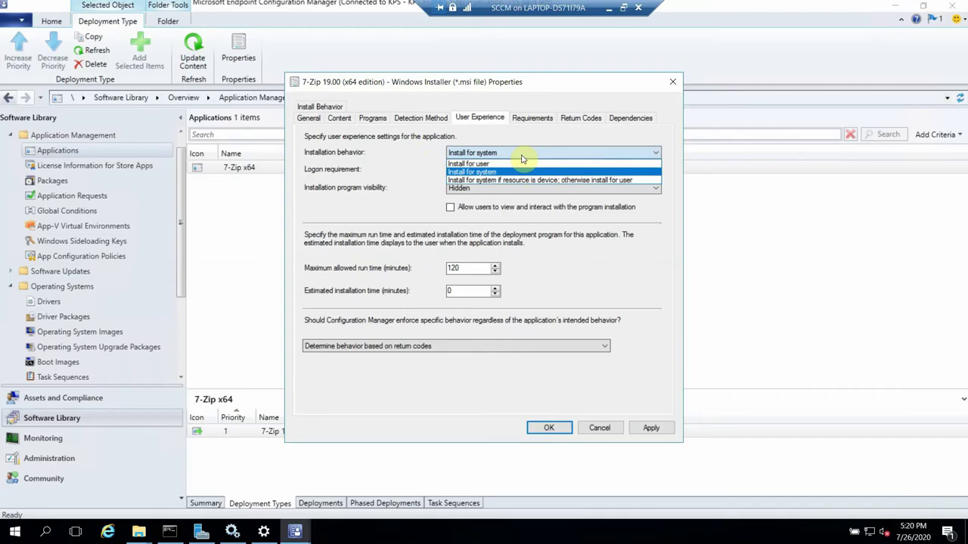
pyautogui.click(412, 136)
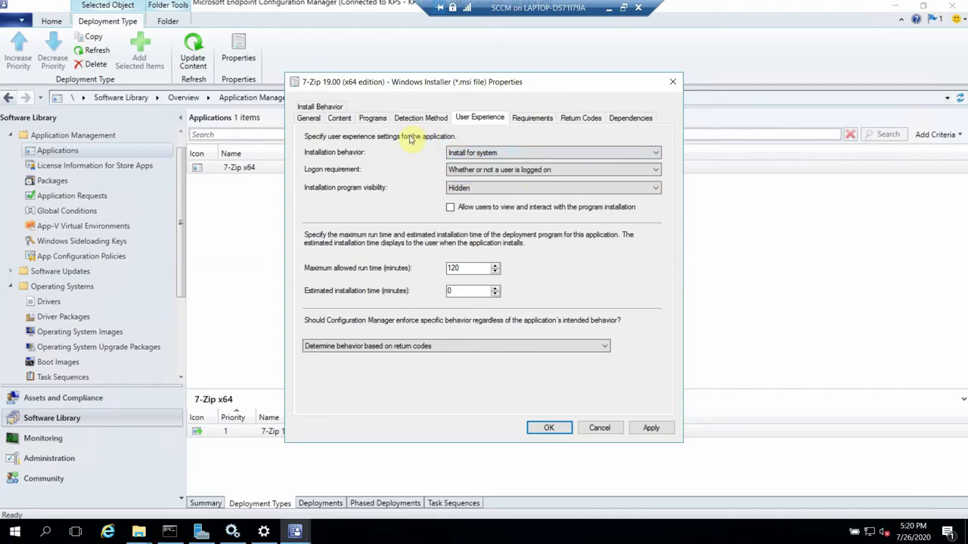
pyautogui.click(519, 172)
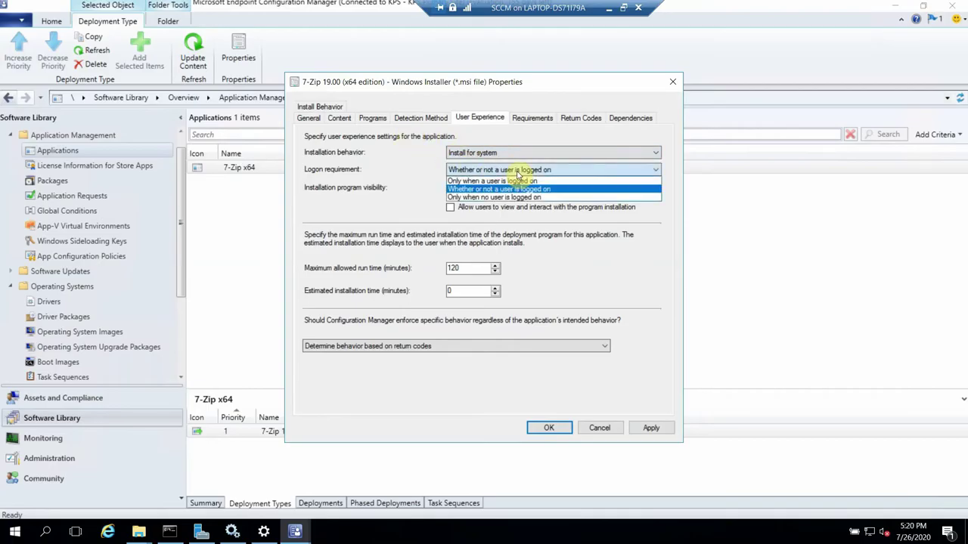
pyautogui.click(397, 155)
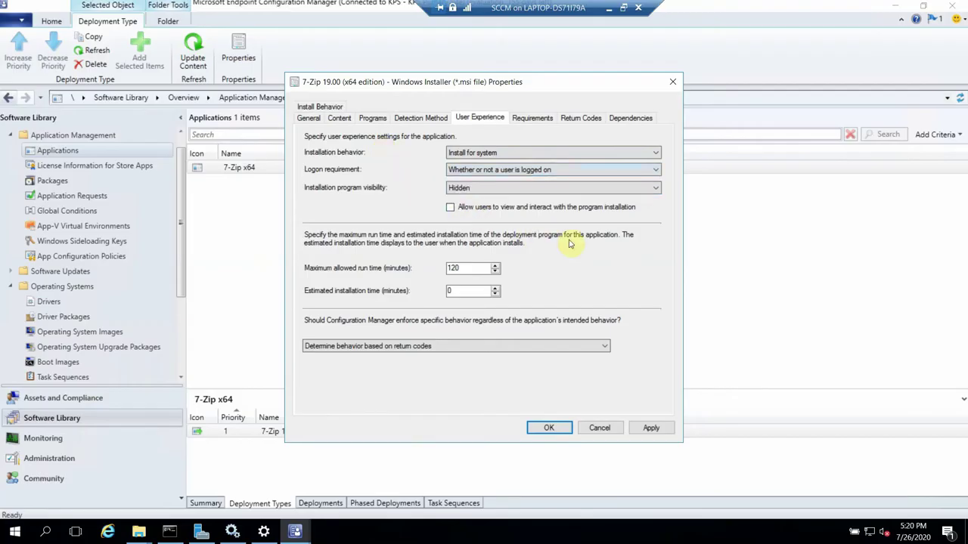
pyautogui.click(611, 171)
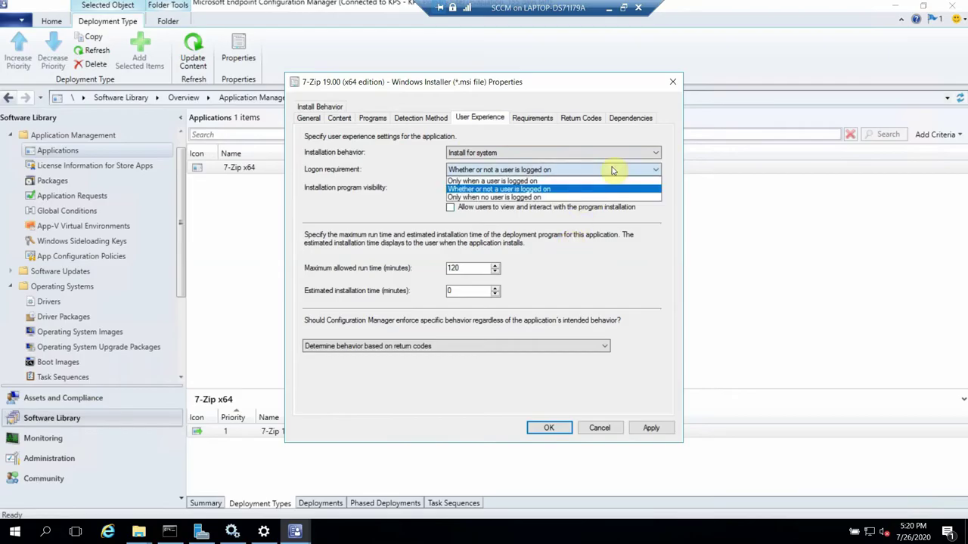
pyautogui.press('Up')
pyautogui.press('Return')
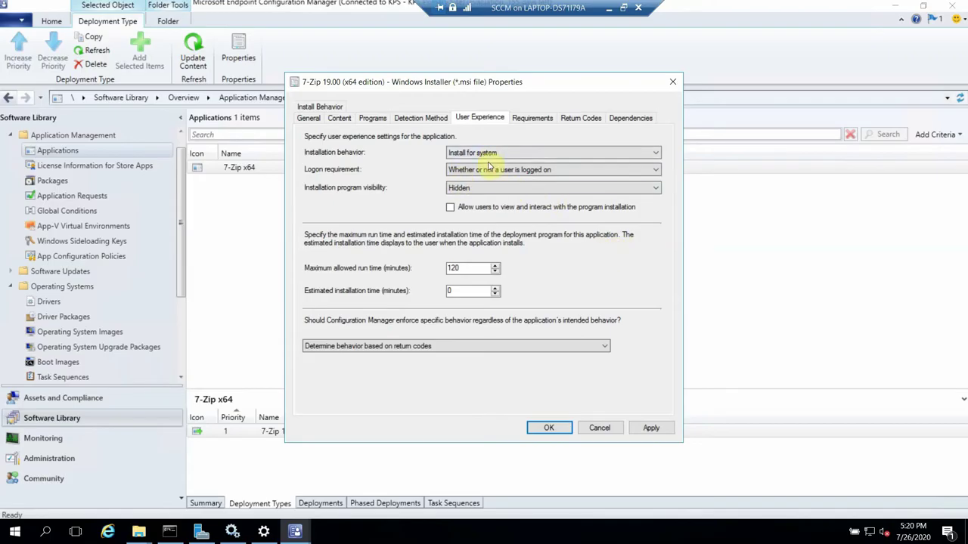
pyautogui.click(503, 190)
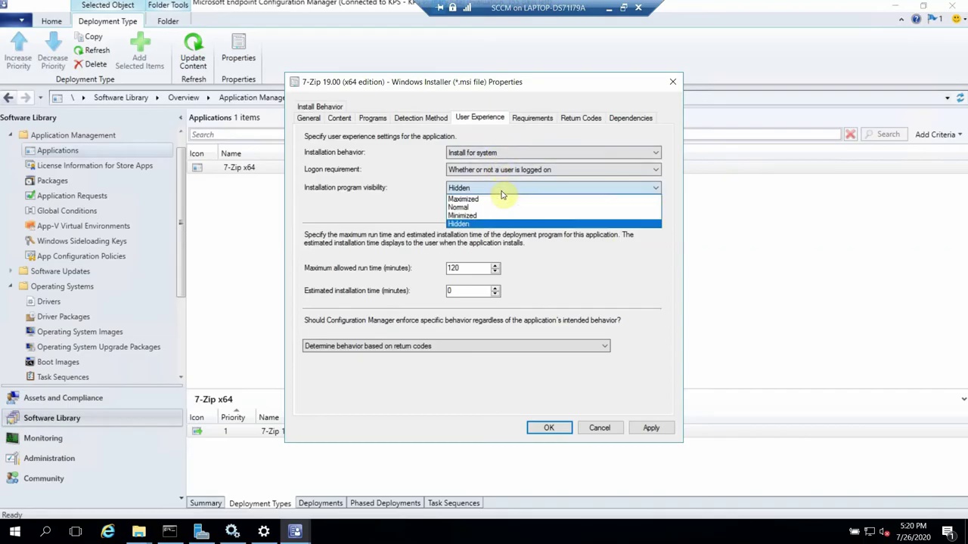
pyautogui.click(382, 162)
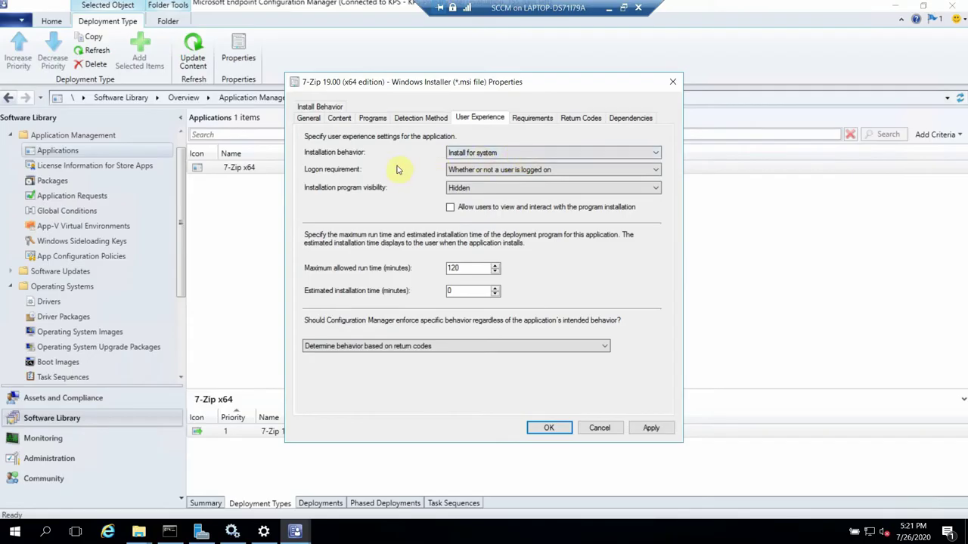
pyautogui.click(503, 170)
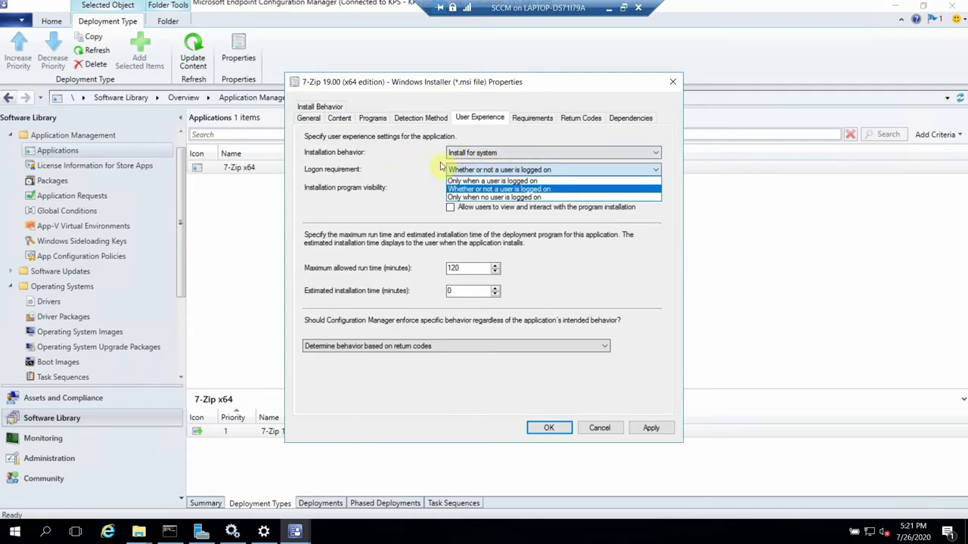
pyautogui.click(410, 170)
# Step: Set the maximum allowed run time to 20 minutes and estimated installation time to 2 minutes, with behavior determined by return codes
pyautogui.moveTo(467, 268); pyautogui.dragTo(430, 267)
pyautogui.write('20')
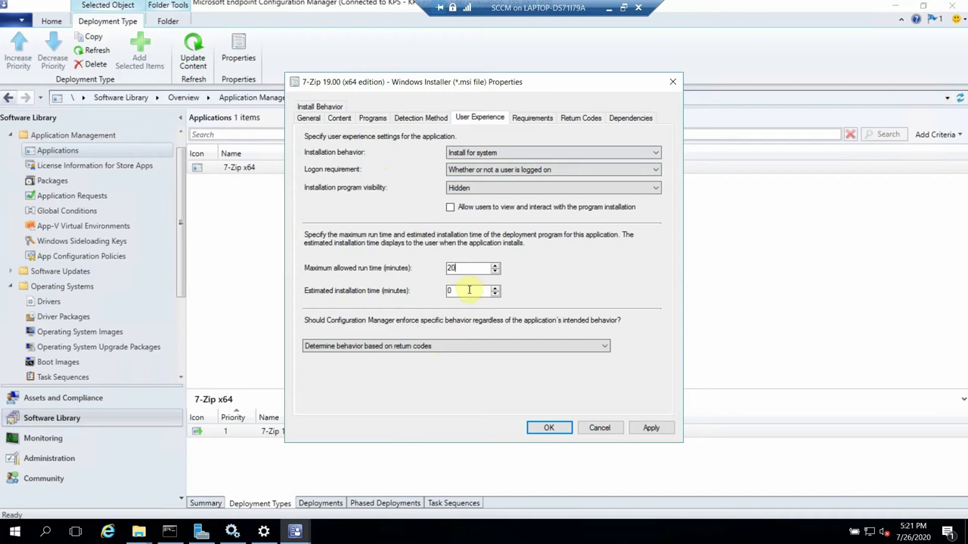
pyautogui.press('BackSpace')
pyautogui.write('2')
pyautogui.click(466, 347)
pyautogui.click(468, 354)
# Step: Start a new requirement for the deployment type in the Device category with Operating system as its condition
pyautogui.click(532, 118)
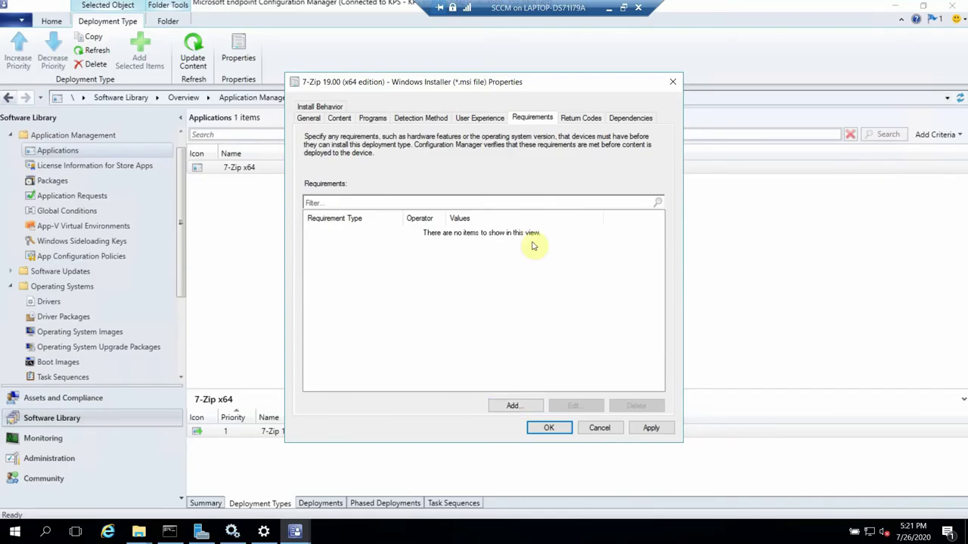
pyautogui.click(504, 407)
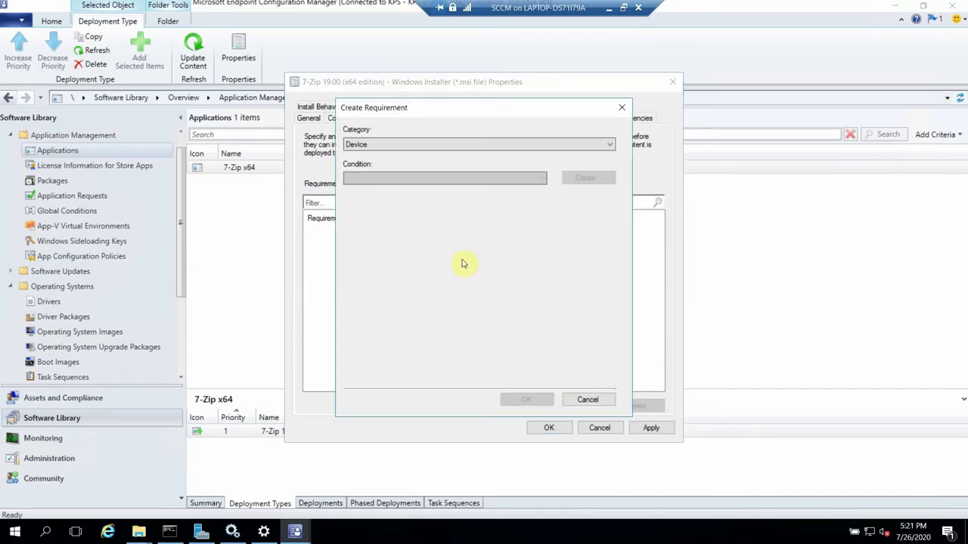
pyautogui.click(467, 148)
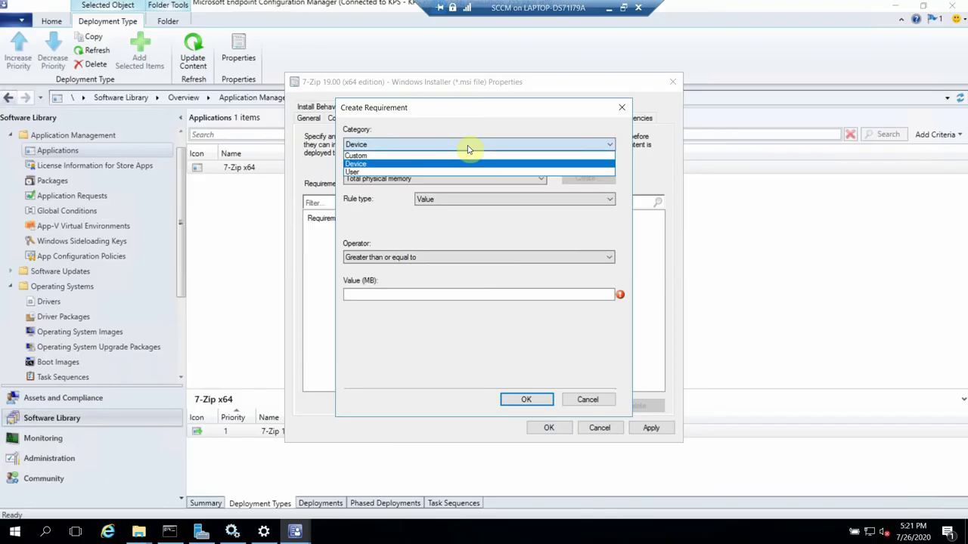
pyautogui.click(468, 149)
pyautogui.click(509, 138)
pyautogui.click(504, 147)
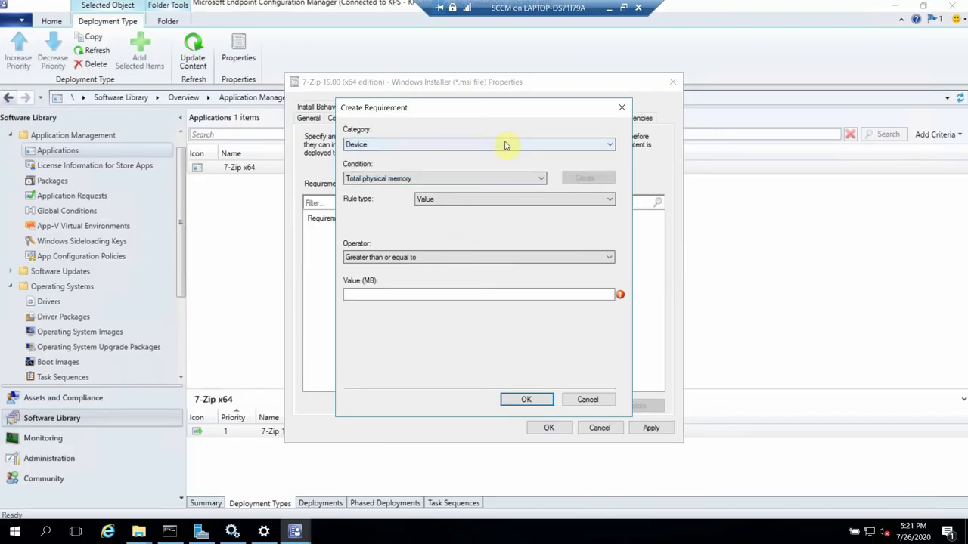
pyautogui.click(470, 182)
pyautogui.click(426, 249)
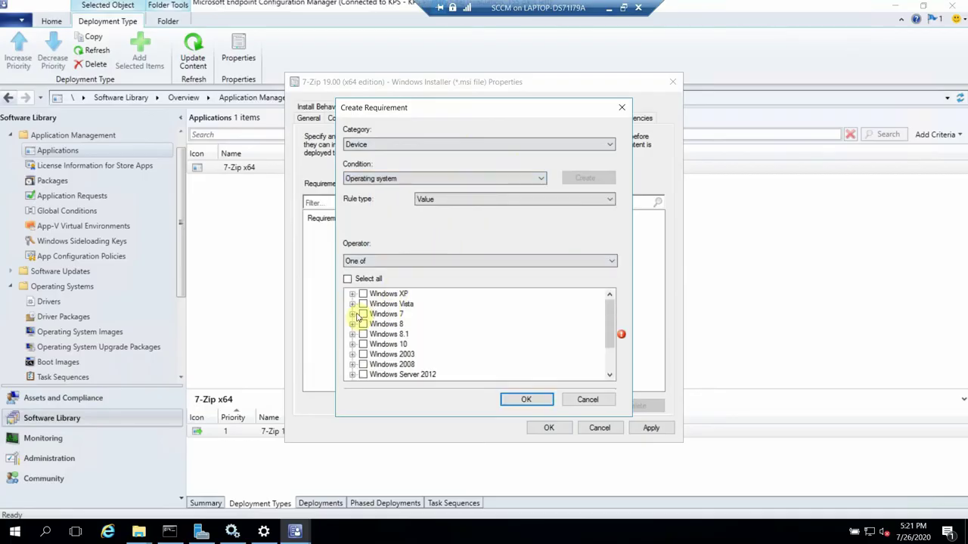
# Step: Select all 64-bit versions of Windows 7, Windows 8.1 and Windows 10 as allowed operating systems and add the requirement
pyautogui.click(352, 314)
pyautogui.click(375, 324)
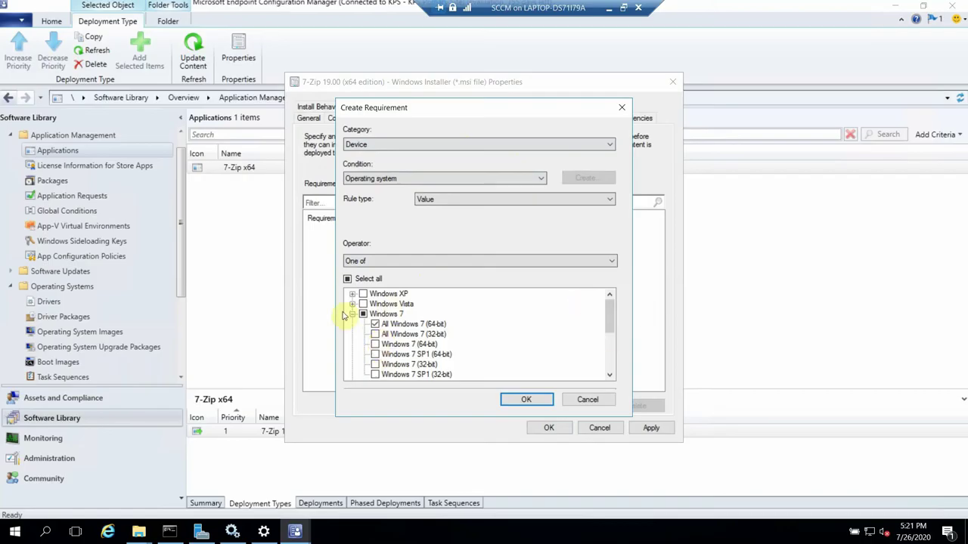
pyautogui.click(353, 314)
pyautogui.click(352, 334)
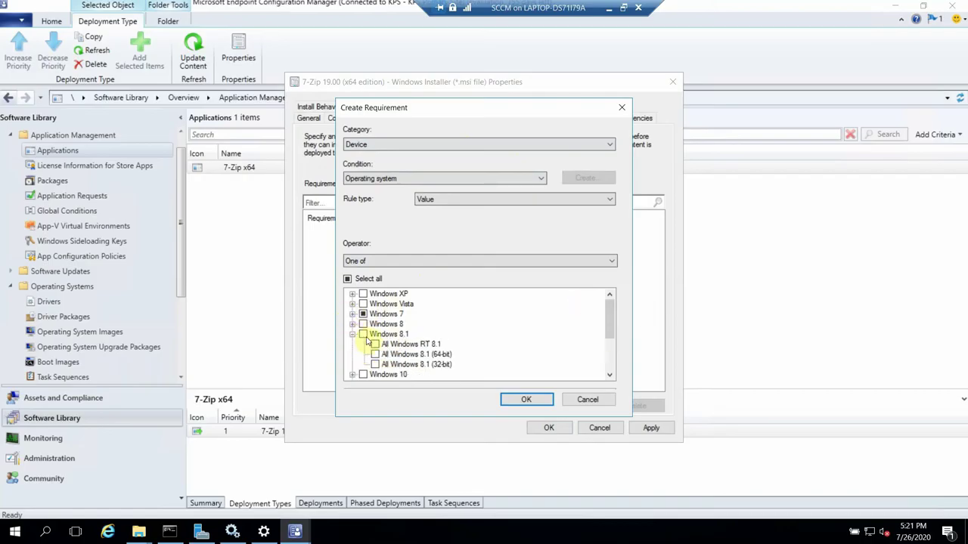
pyautogui.click(375, 354)
pyautogui.click(352, 334)
pyautogui.click(353, 344)
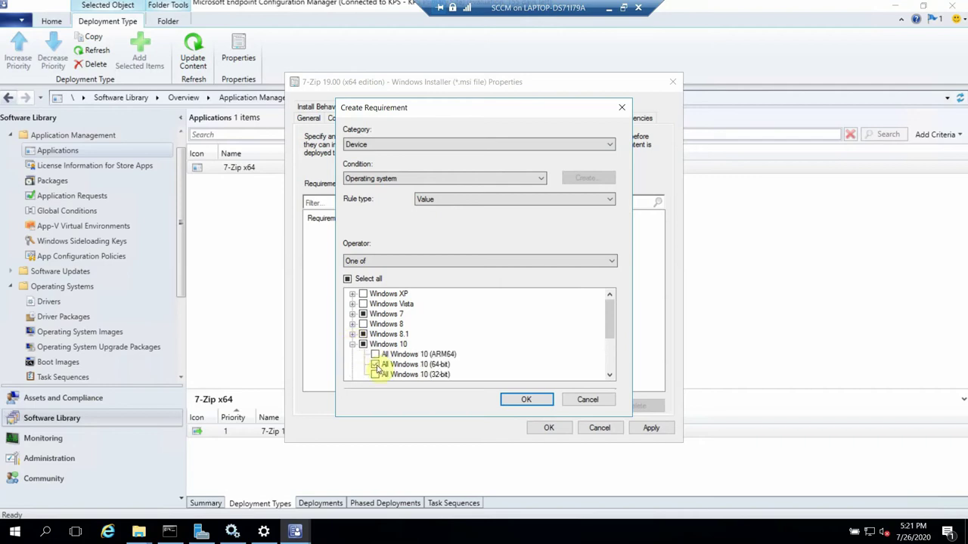
pyautogui.click(352, 345)
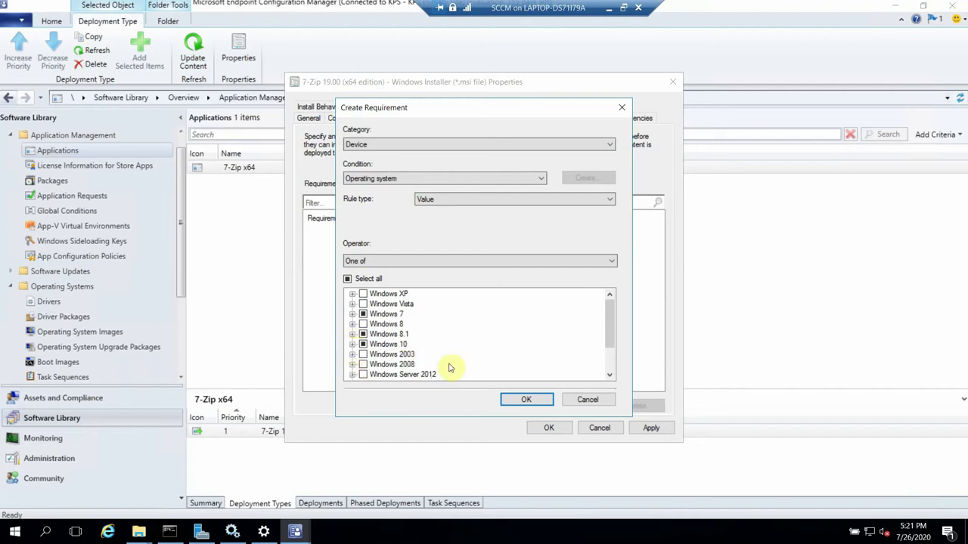
pyautogui.click(529, 399)
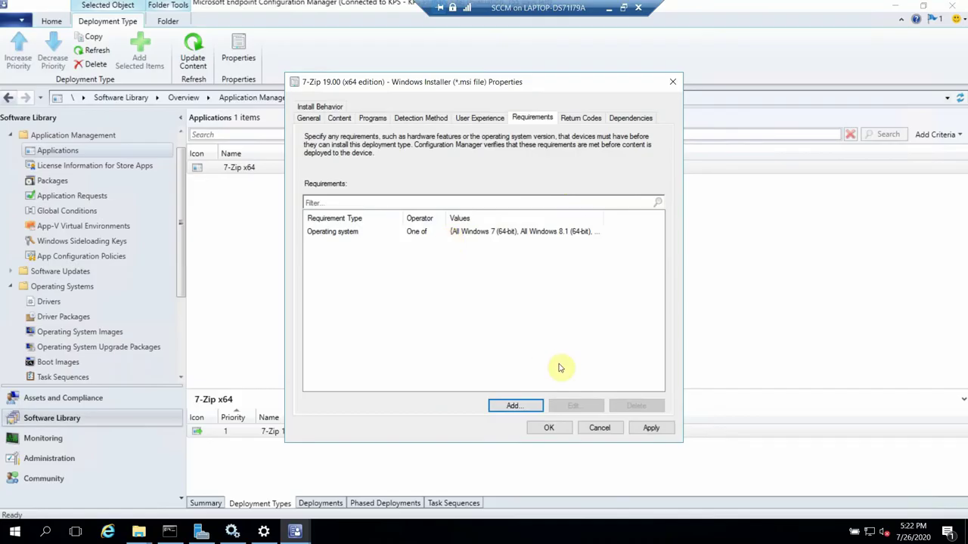
# Step: Review the return codes defined for the deployment type
pyautogui.click(596, 119)
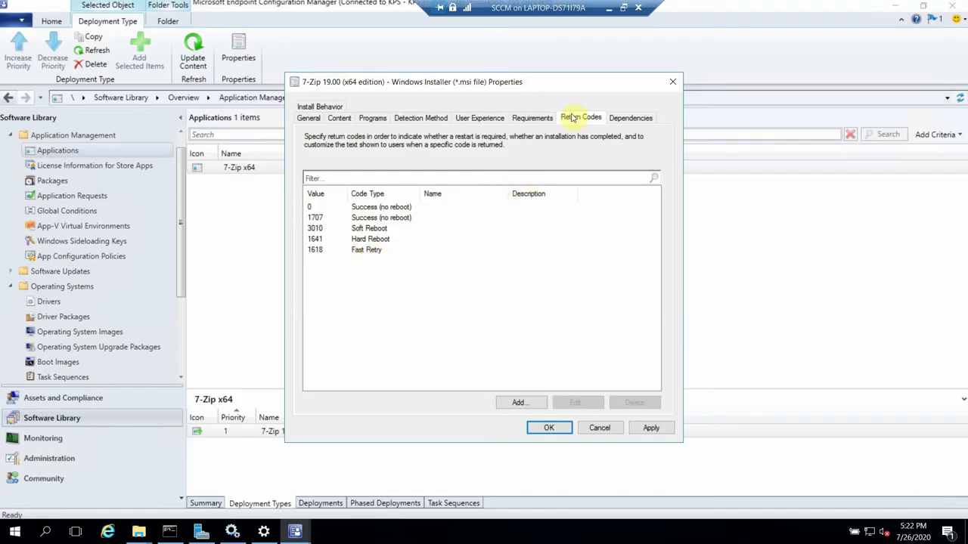
# Step: Review the deployment type's software dependencies, then apply the changes and close its properties
pyautogui.click(632, 120)
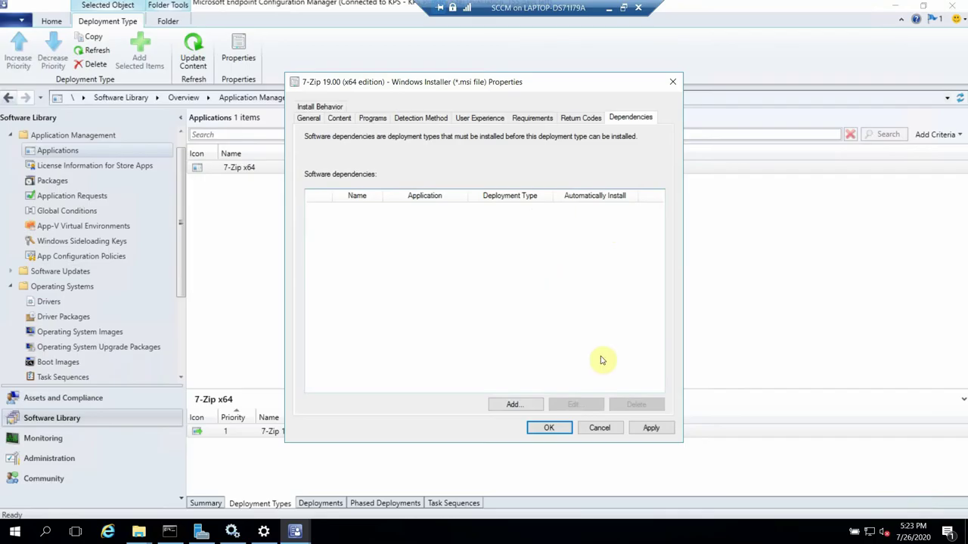
pyautogui.click(653, 428)
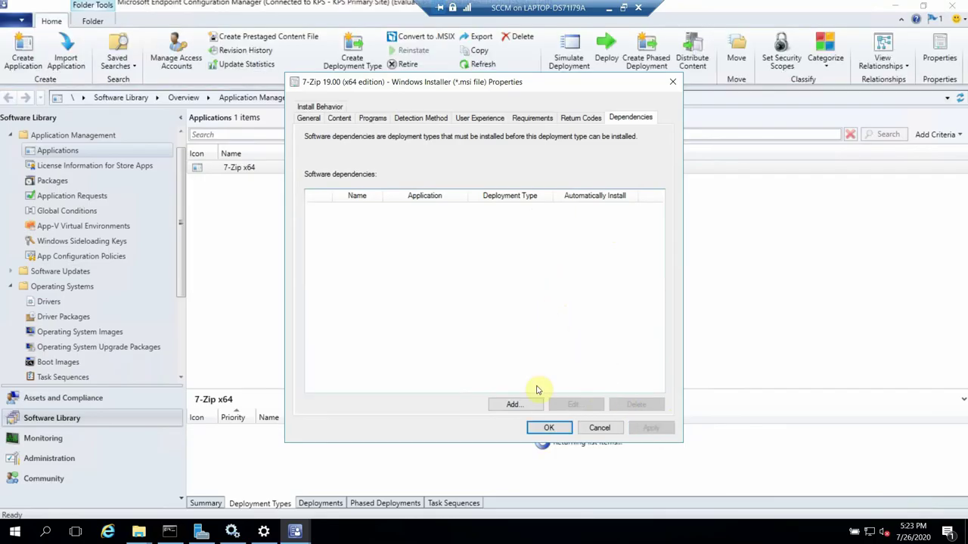
pyautogui.click(540, 427)
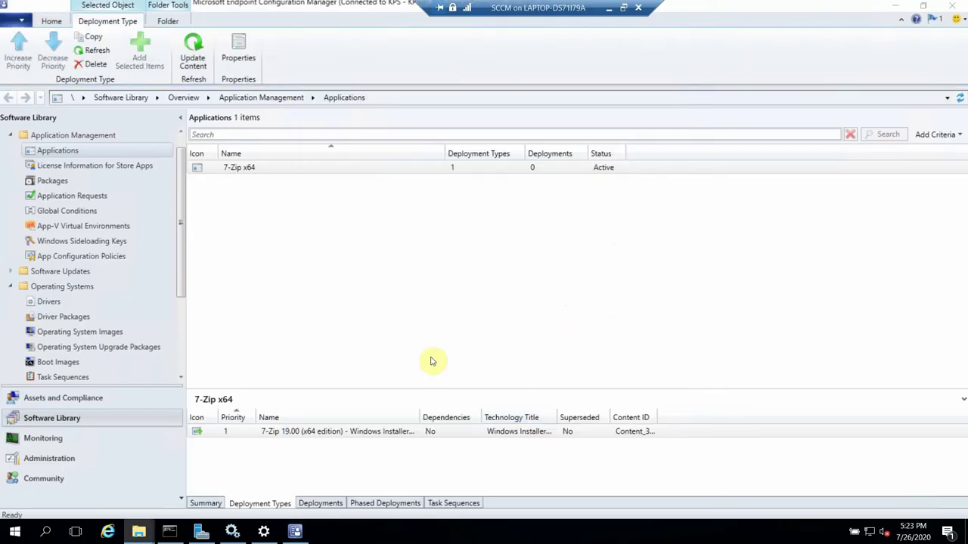
pyautogui.click(307, 432)
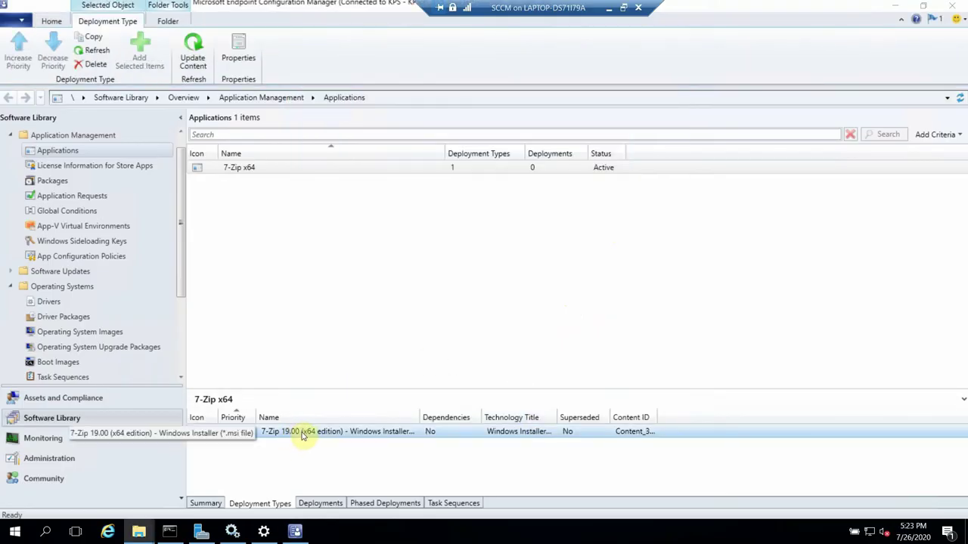
pyautogui.click(297, 456)
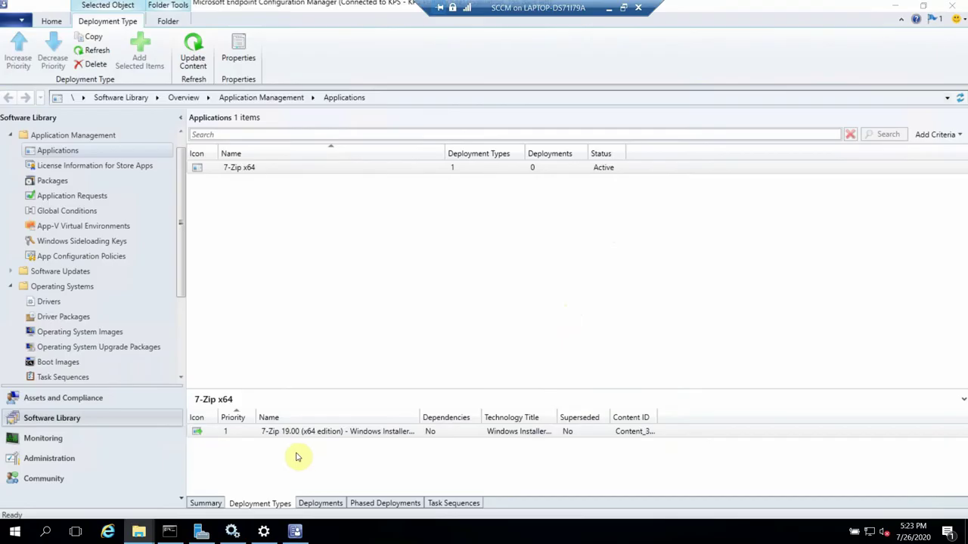
pyautogui.click(323, 432)
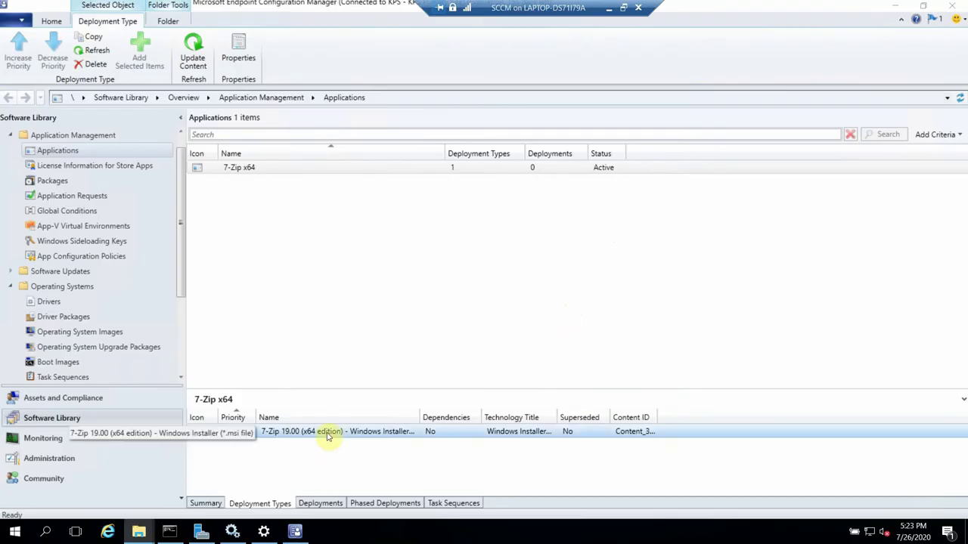
pyautogui.rightClick(316, 433)
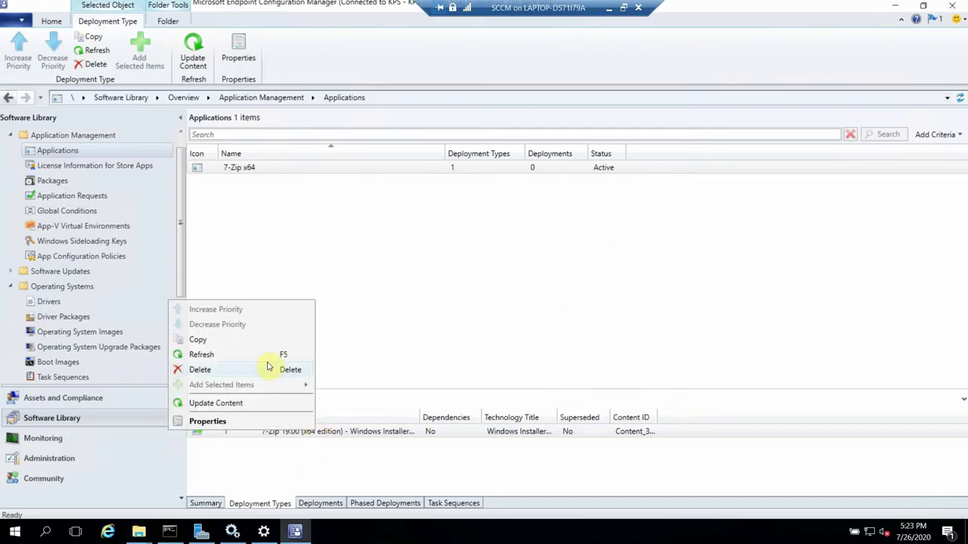
pyautogui.press('Escape')
# Step: Start deploying the 7-Zip x64 application, targeting the Test Collection device collection with automatic content distribution for dependencies
pyautogui.click(257, 168)
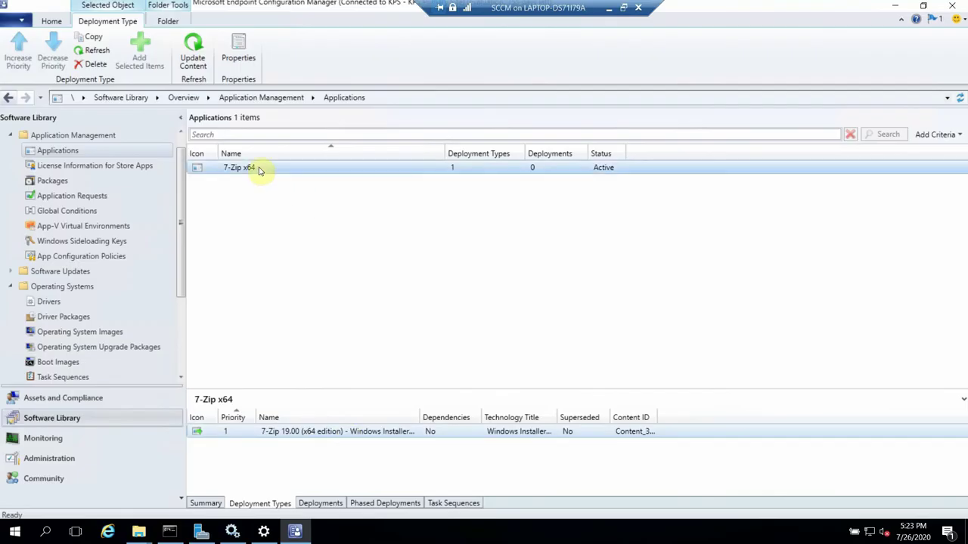
pyautogui.rightClick(258, 170)
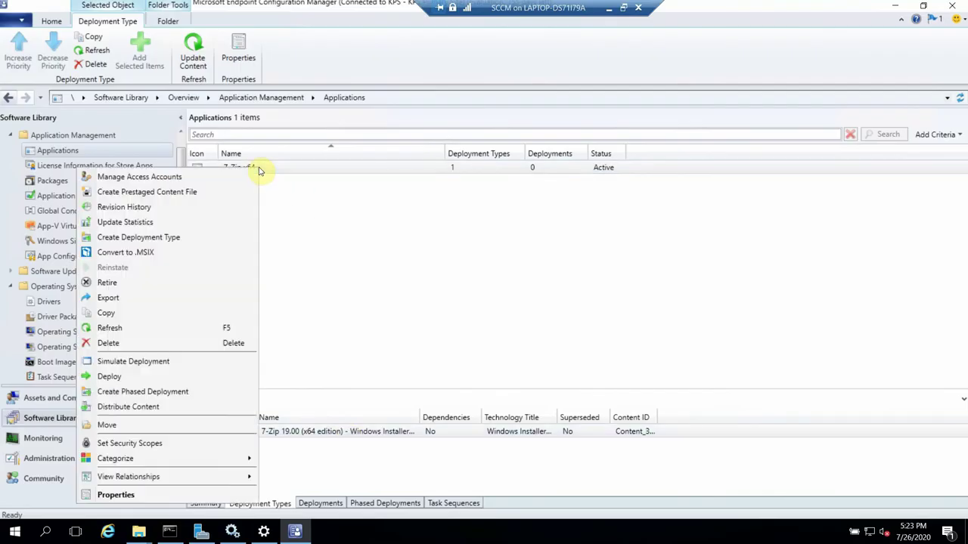
pyautogui.click(130, 376)
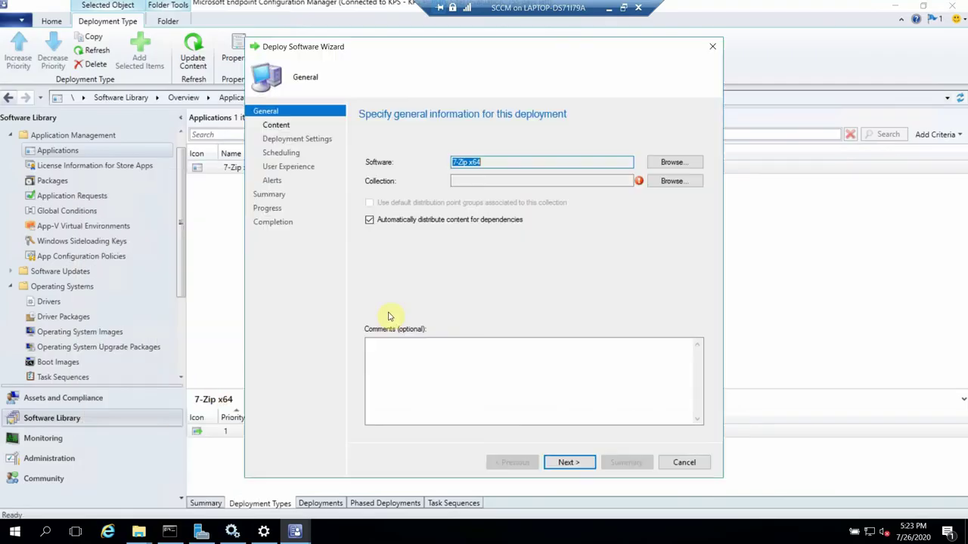
pyautogui.click(673, 182)
pyautogui.click(335, 141)
pyautogui.click(329, 160)
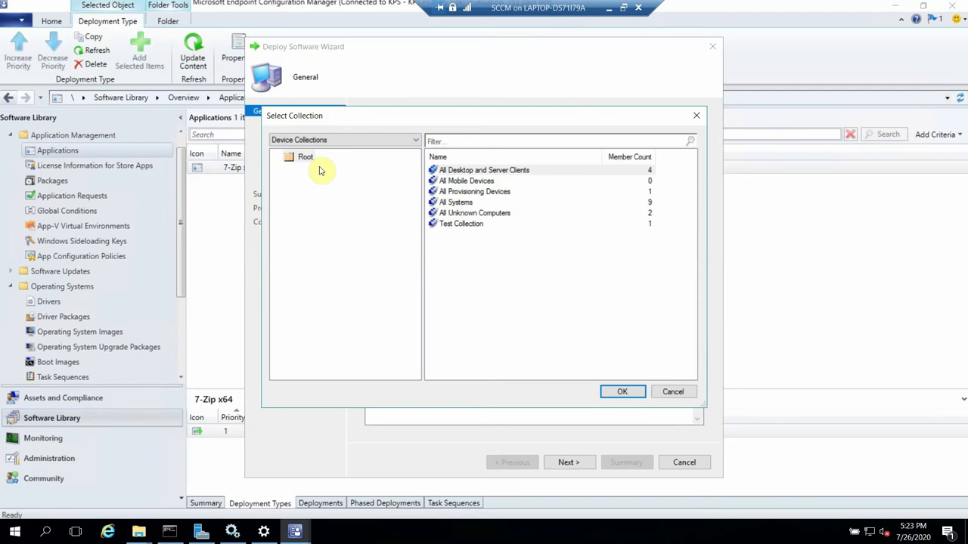
pyautogui.click(469, 225)
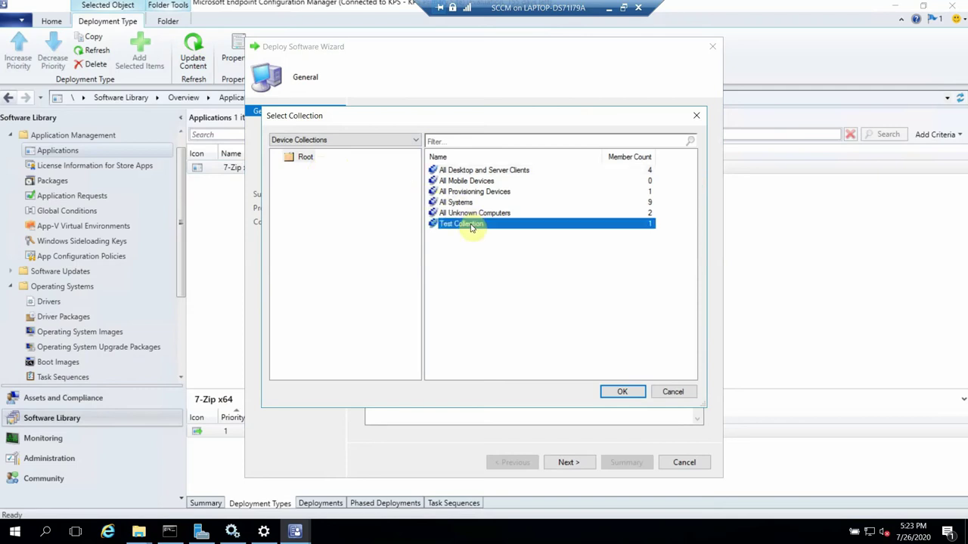
pyautogui.doubleClick(514, 226)
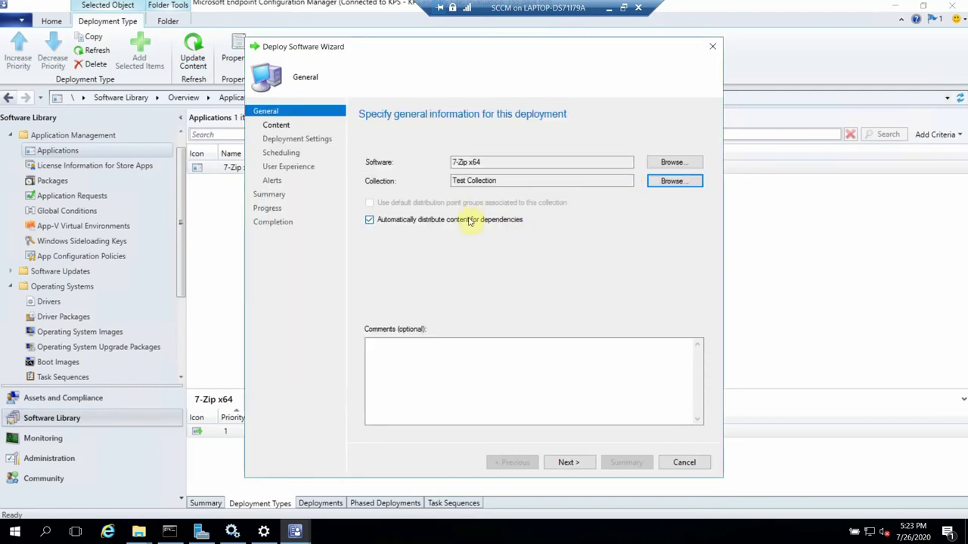
pyautogui.click(567, 462)
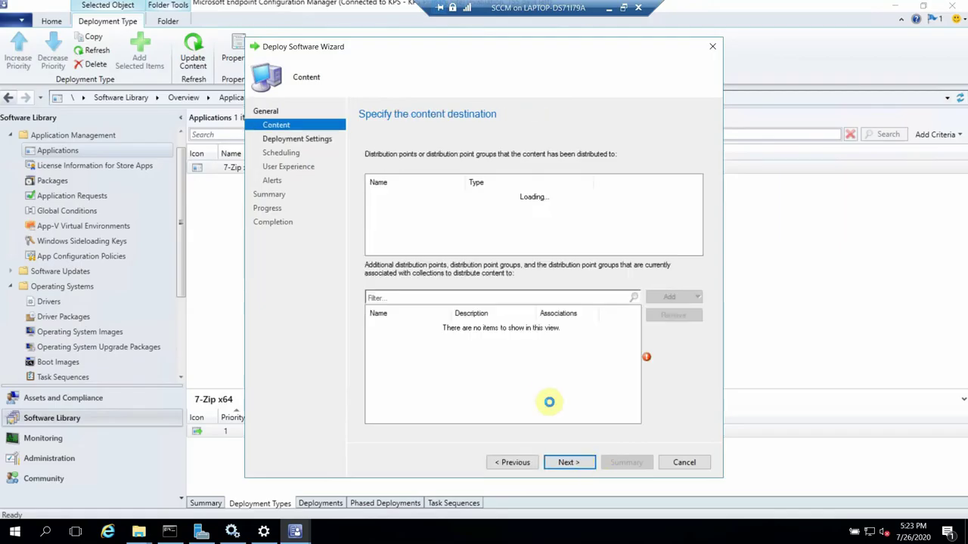
# Step: Add the SCCMSERVER distribution point as the deployment's content destination
pyautogui.click(681, 297)
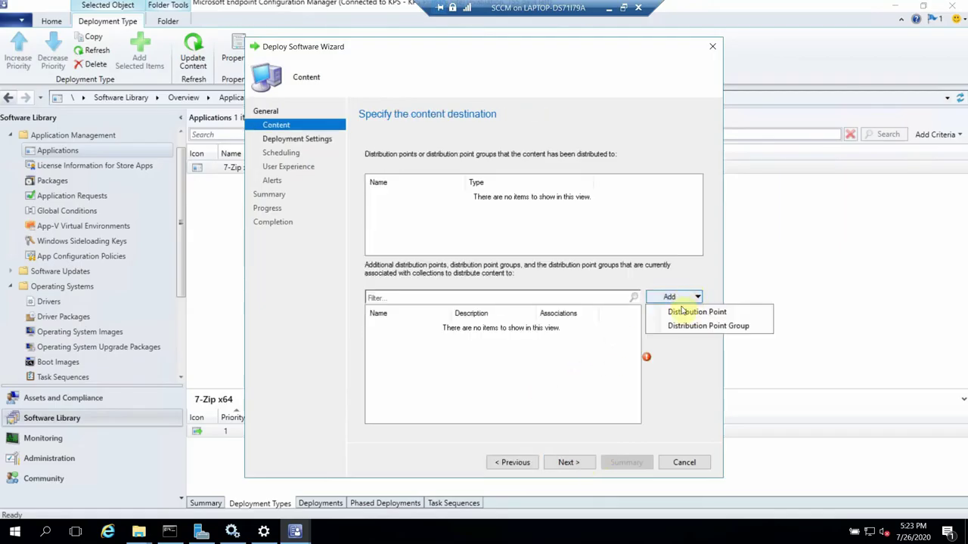
pyautogui.click(683, 314)
pyautogui.click(316, 214)
pyautogui.click(564, 437)
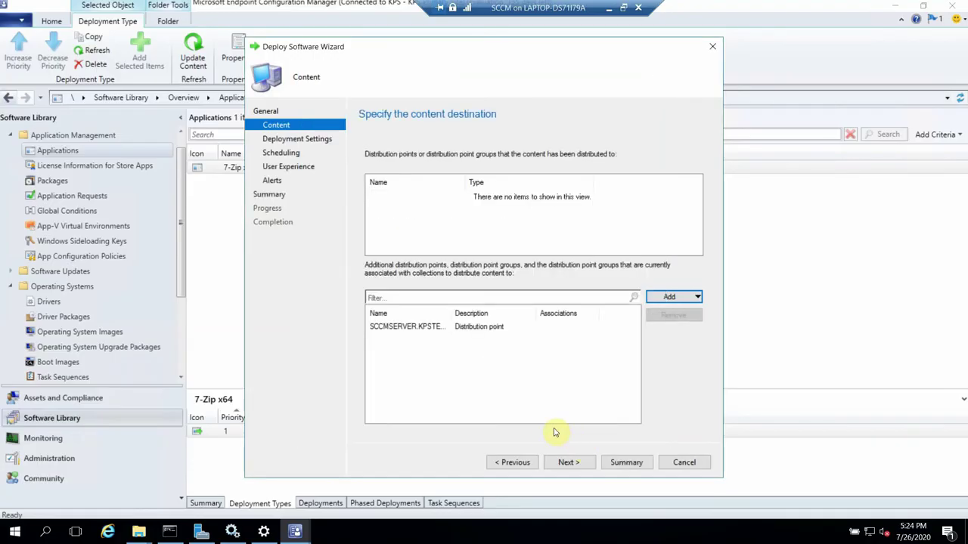
pyautogui.click(567, 462)
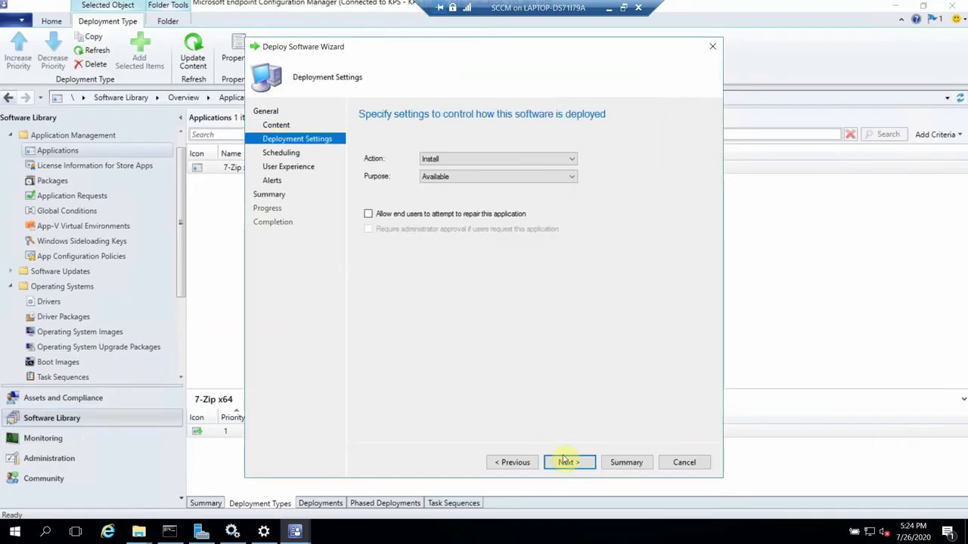
# Step: Look through the deployment purpose options, try Required, and return the purpose to Available
pyautogui.click(552, 182)
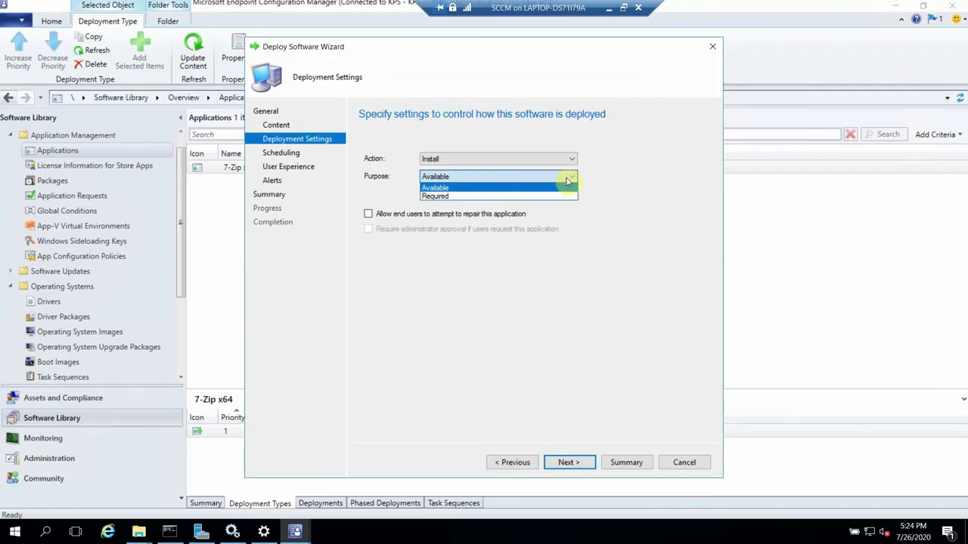
pyautogui.click(630, 208)
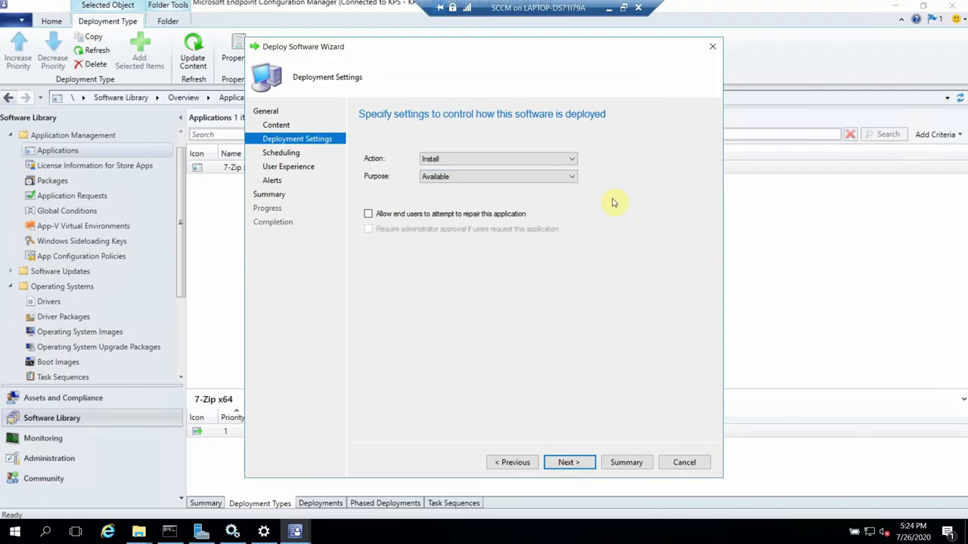
pyautogui.click(517, 183)
pyautogui.click(645, 198)
pyautogui.click(513, 184)
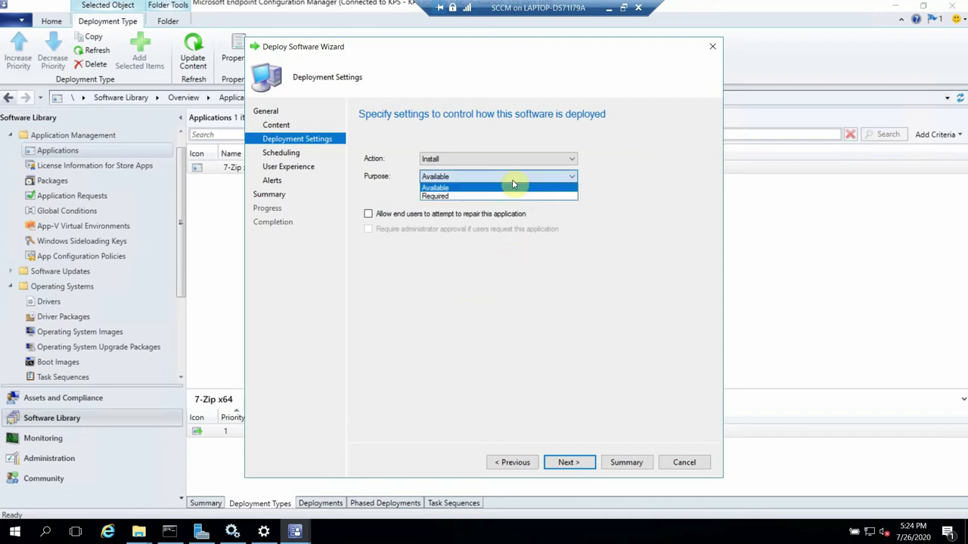
pyautogui.click(511, 195)
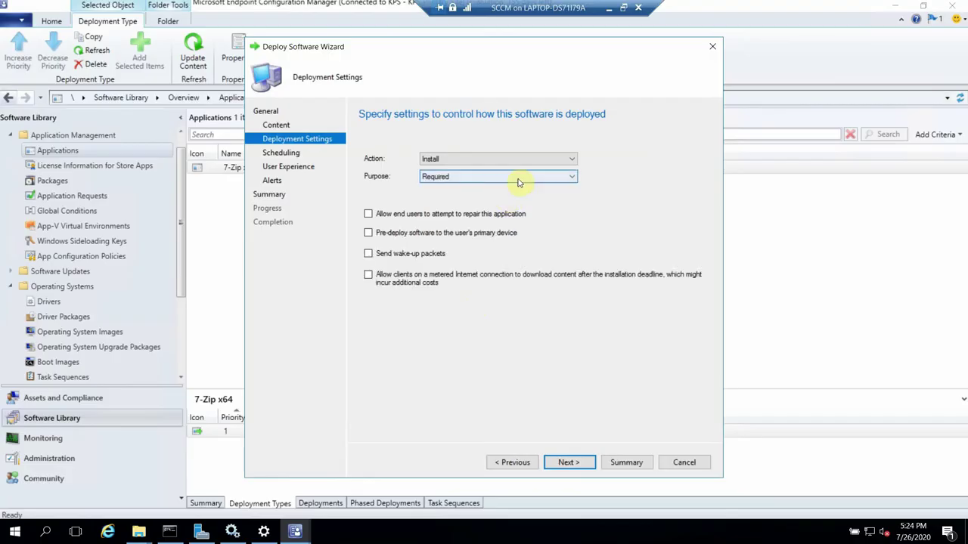
pyautogui.click(519, 181)
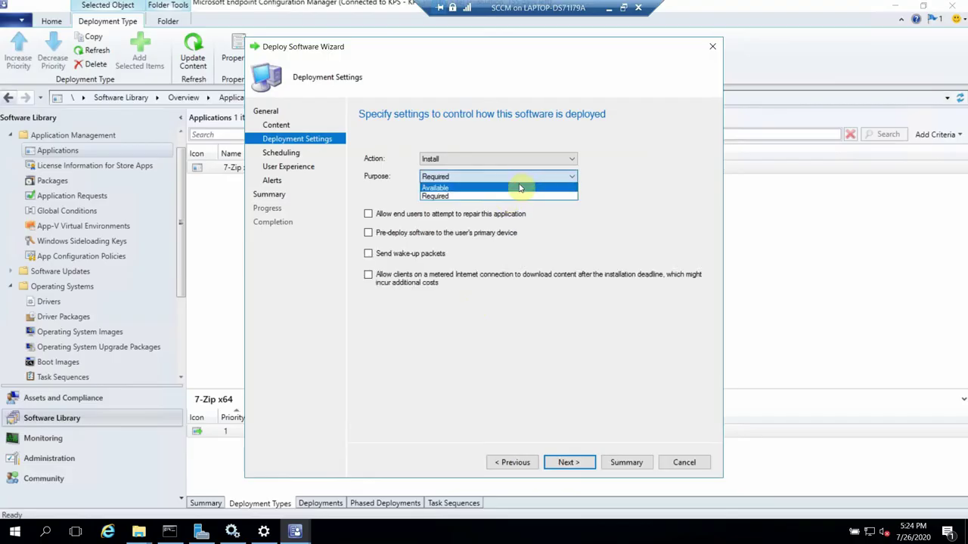
pyautogui.click(520, 188)
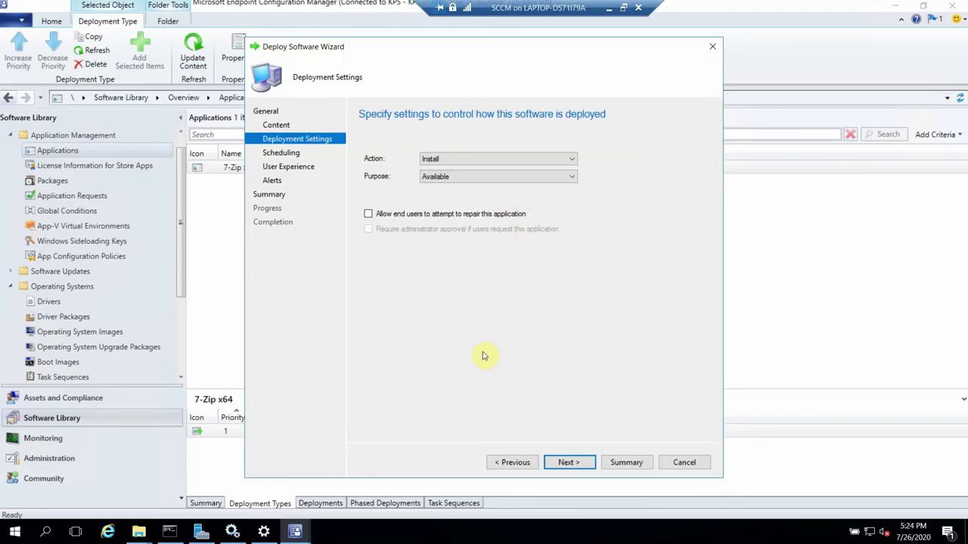
# Step: Accept the Install action, Available purpose and default scheduling, user experience and alert settings, and complete the deployment
pyautogui.click(570, 463)
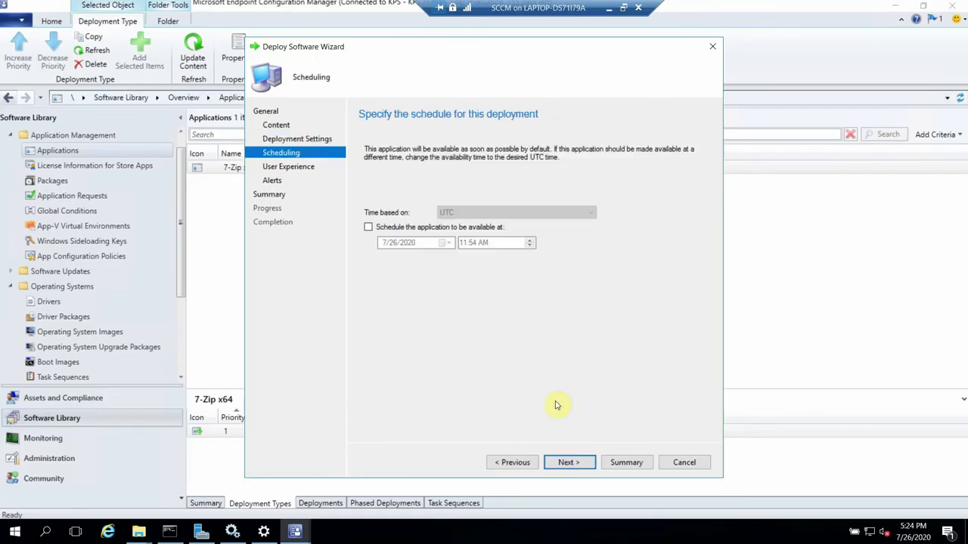
pyautogui.click(568, 462)
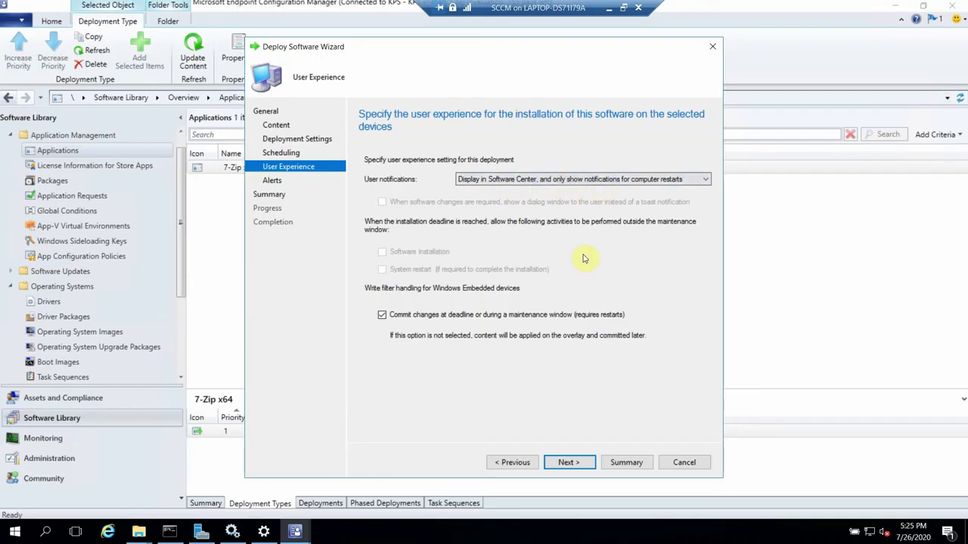
pyautogui.click(569, 463)
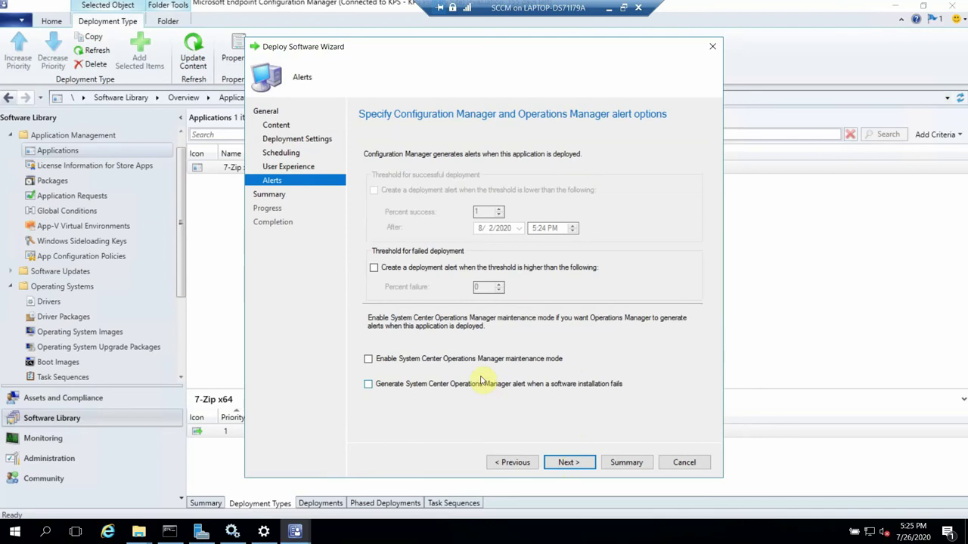
pyautogui.click(567, 461)
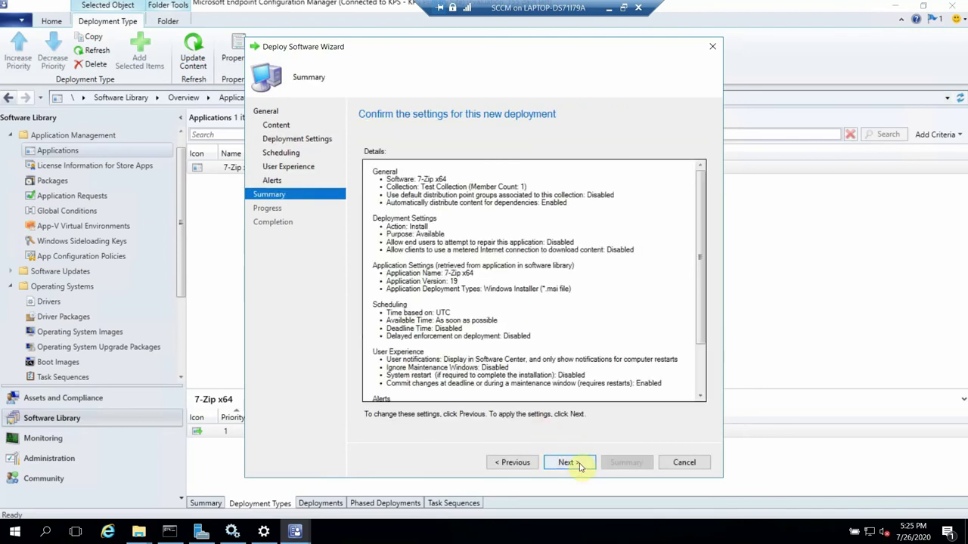
pyautogui.click(578, 464)
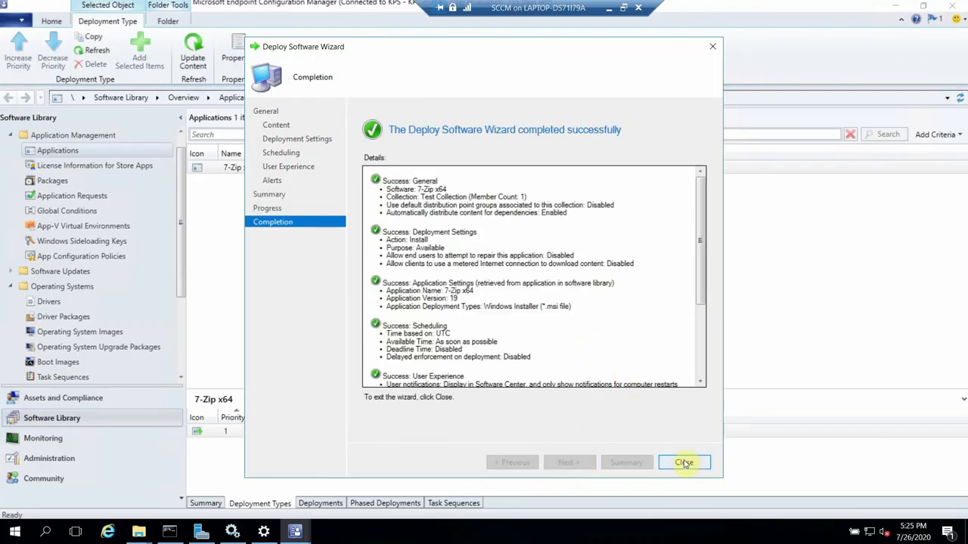
pyautogui.click(683, 462)
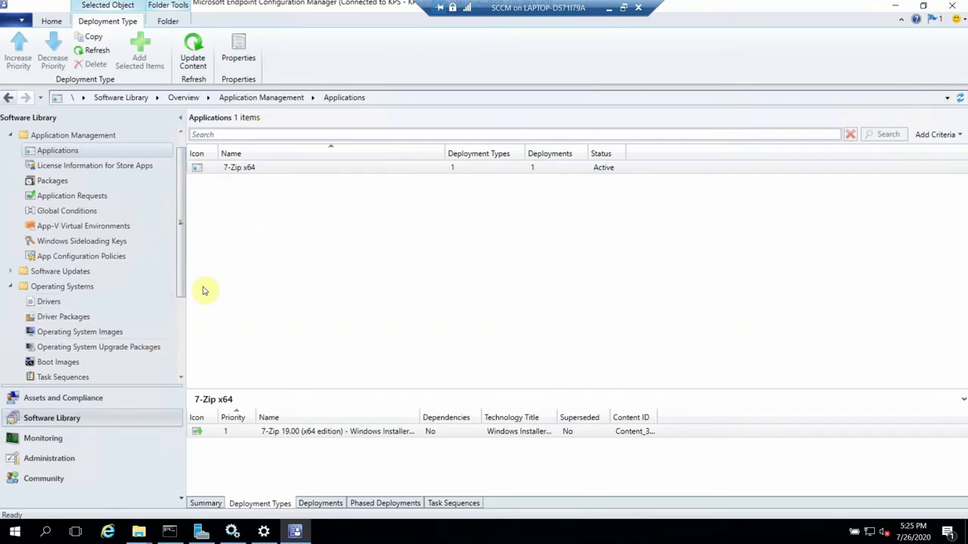
# Step: Switch to the Win10 Test2 virtual machine and check Software Center's Updates and Applications for the deployed software
pyautogui.click(610, 11)
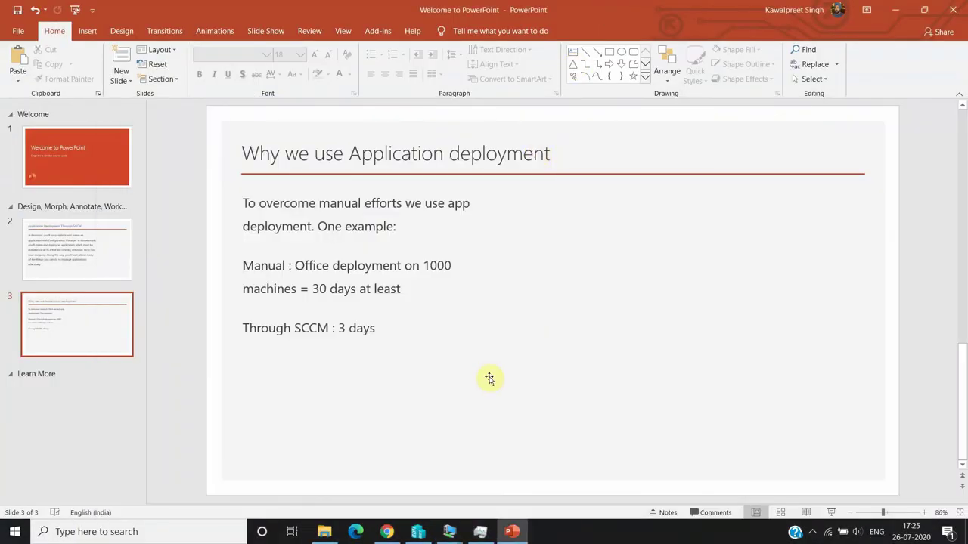
pyautogui.moveTo(451, 534)
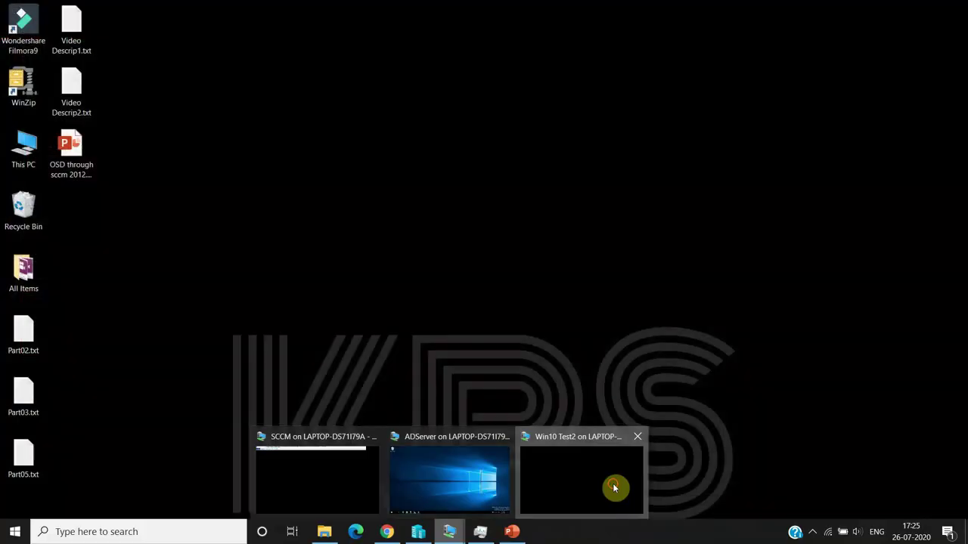
pyautogui.click(615, 488)
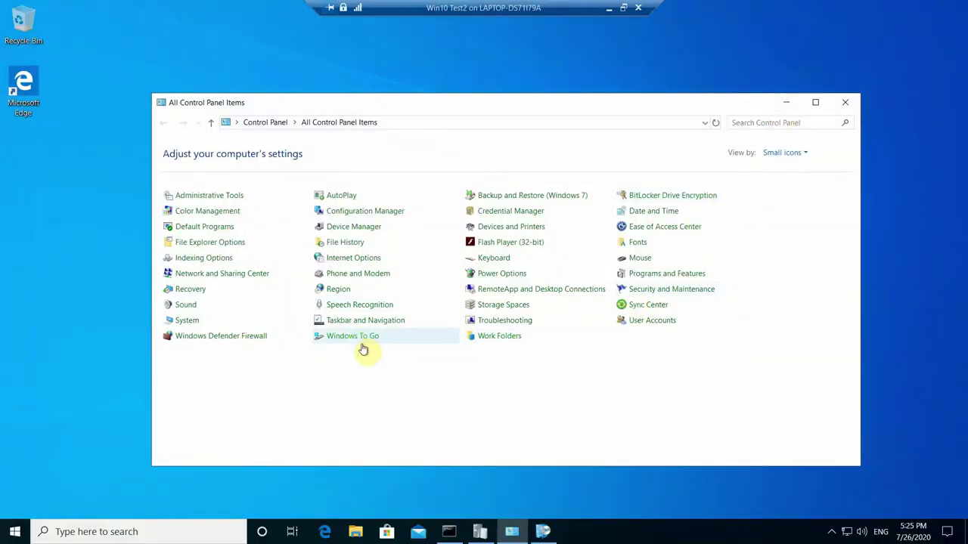
pyautogui.click(543, 531)
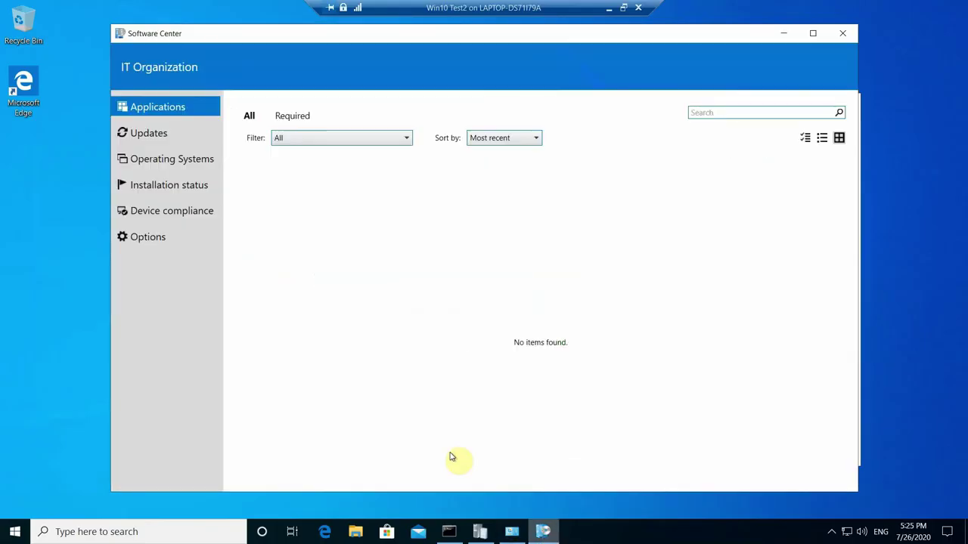
pyautogui.click(143, 134)
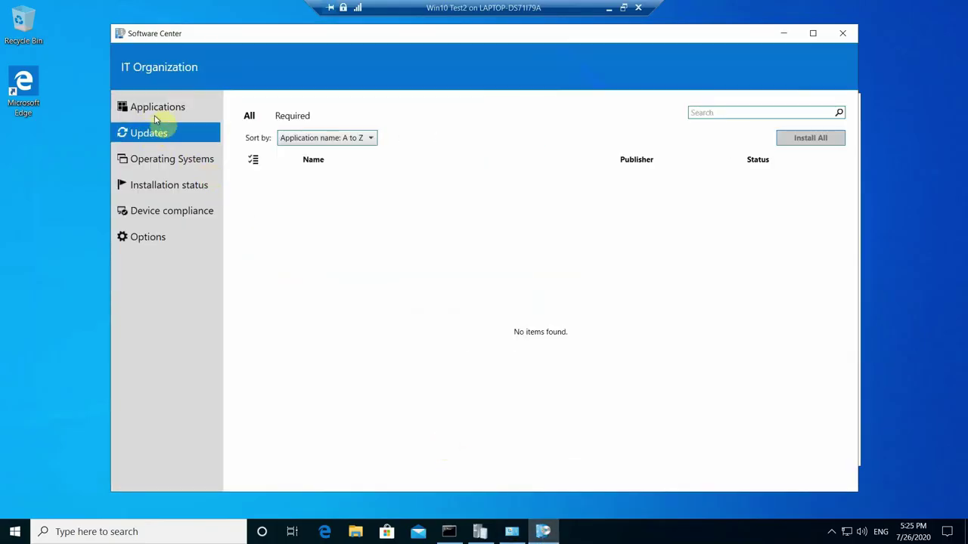
pyautogui.click(157, 109)
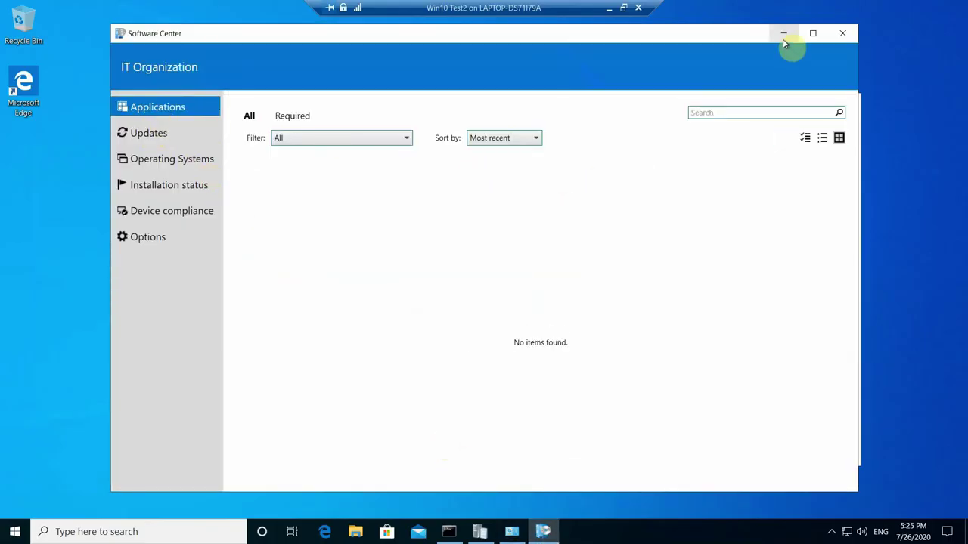
# Step: Open the client's Configuration Manager properties from Control Panel and run the Application Deployment Evaluation Cycle
pyautogui.click(784, 34)
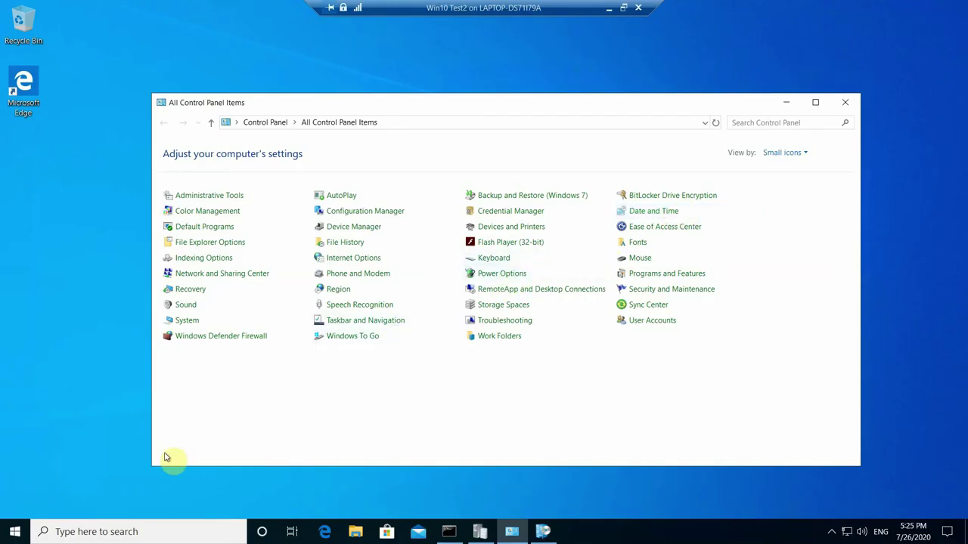
pyautogui.click(122, 531)
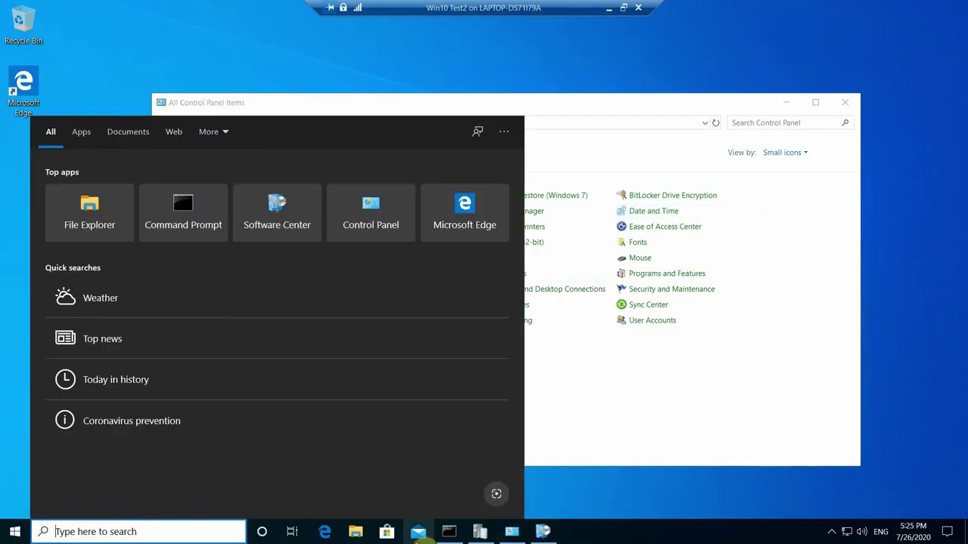
pyautogui.click(512, 531)
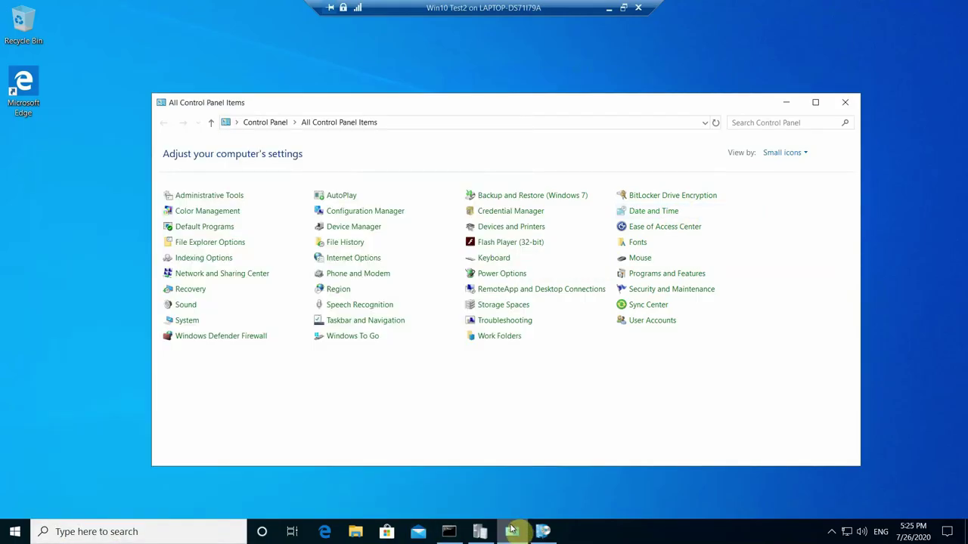
pyautogui.click(393, 218)
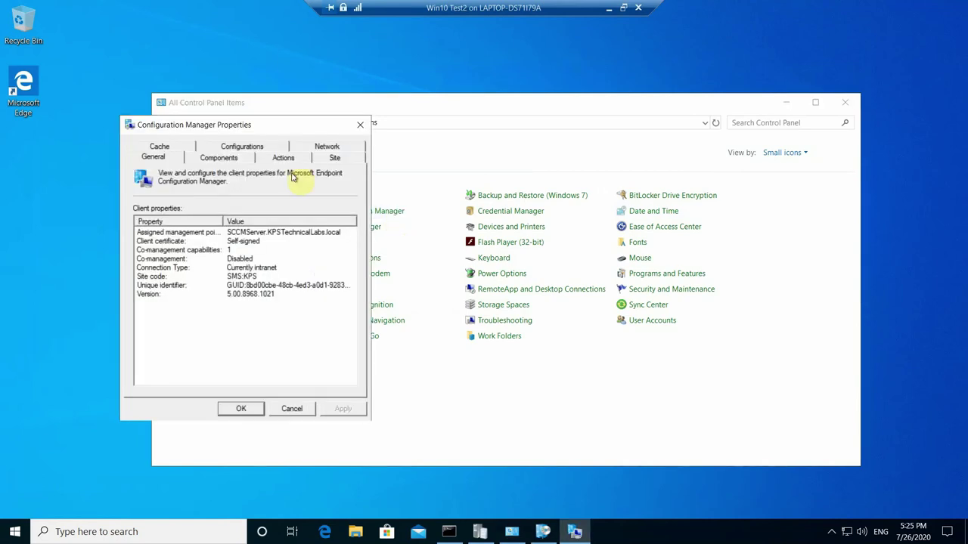
pyautogui.click(255, 149)
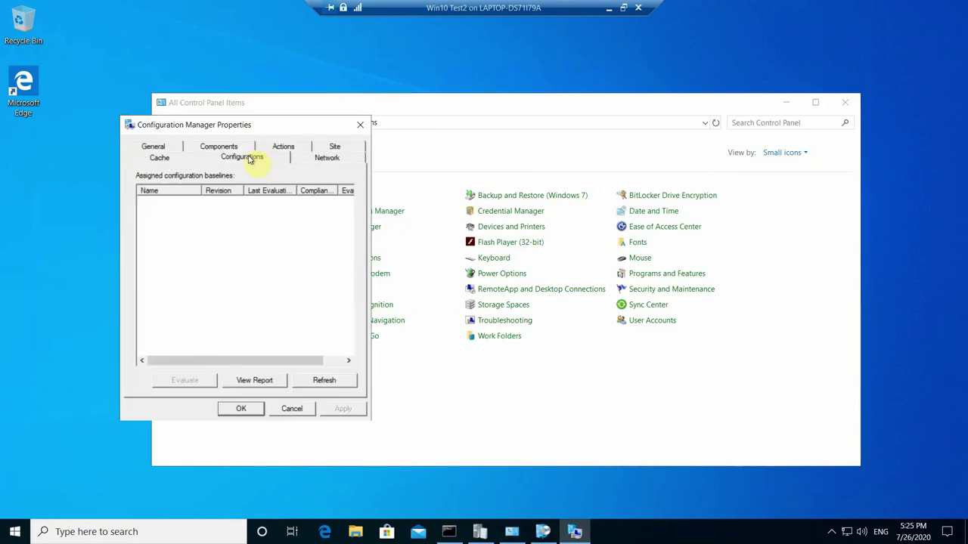
pyautogui.click(277, 154)
pyautogui.click(218, 227)
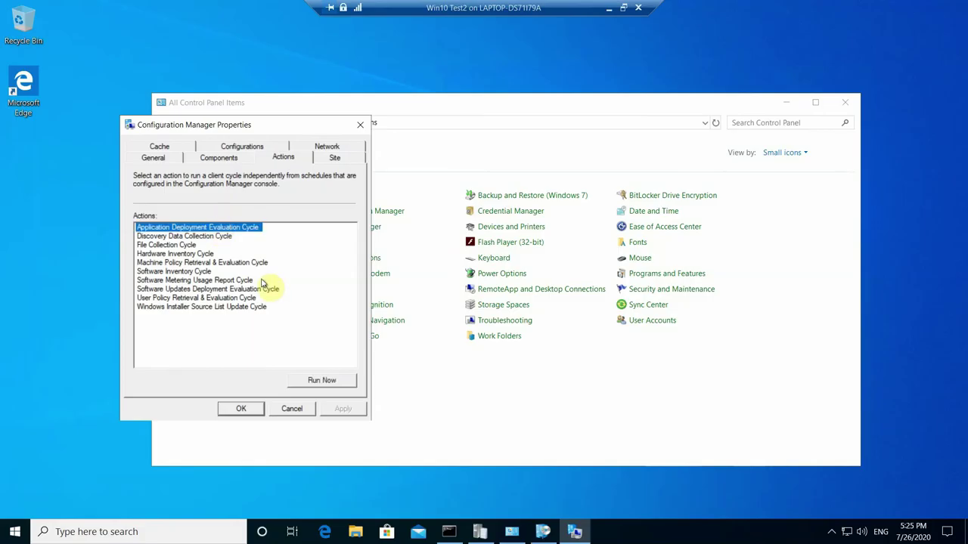
pyautogui.click(328, 381)
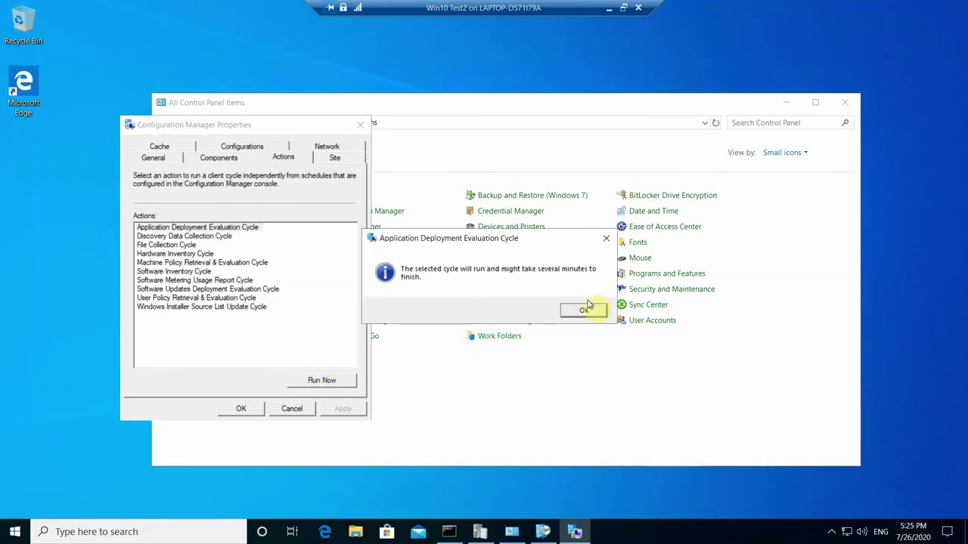
pyautogui.click(584, 308)
# Step: Run the Machine Policy Retrieval & Evaluation Cycle on the client
pyautogui.click(209, 237)
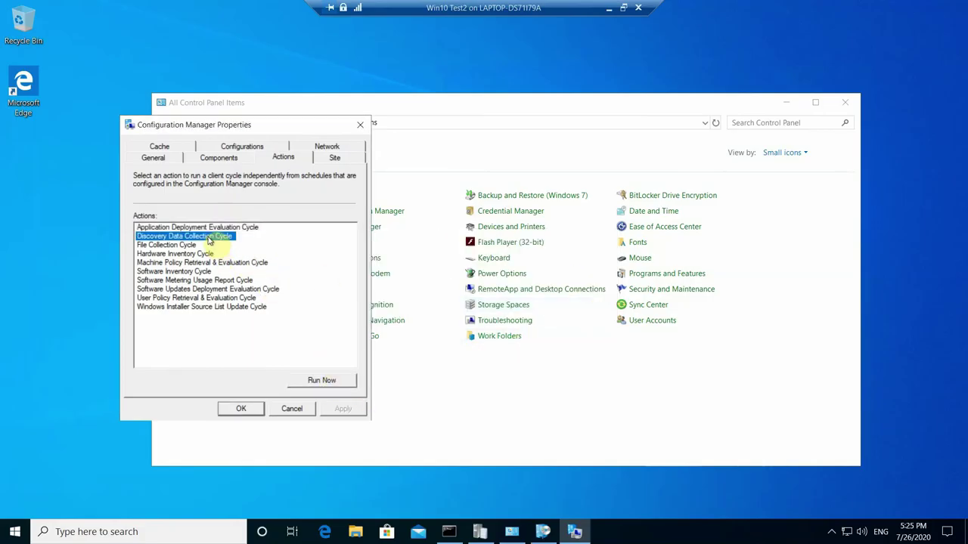
pyautogui.click(214, 263)
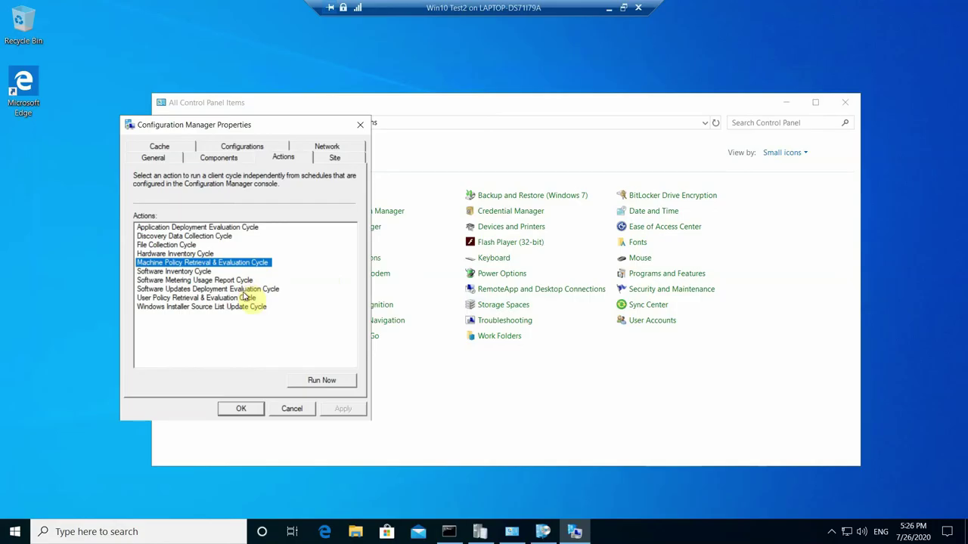
pyautogui.click(321, 381)
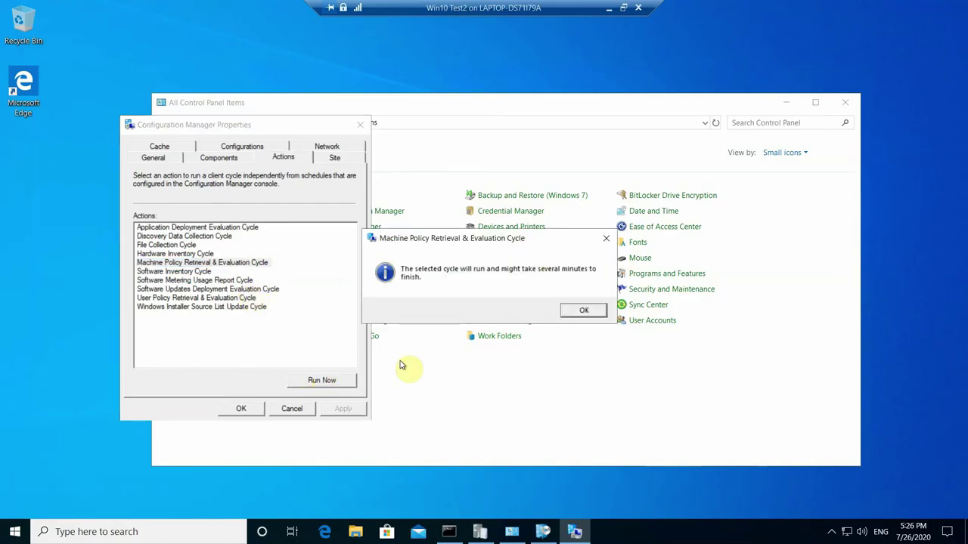
pyautogui.click(580, 310)
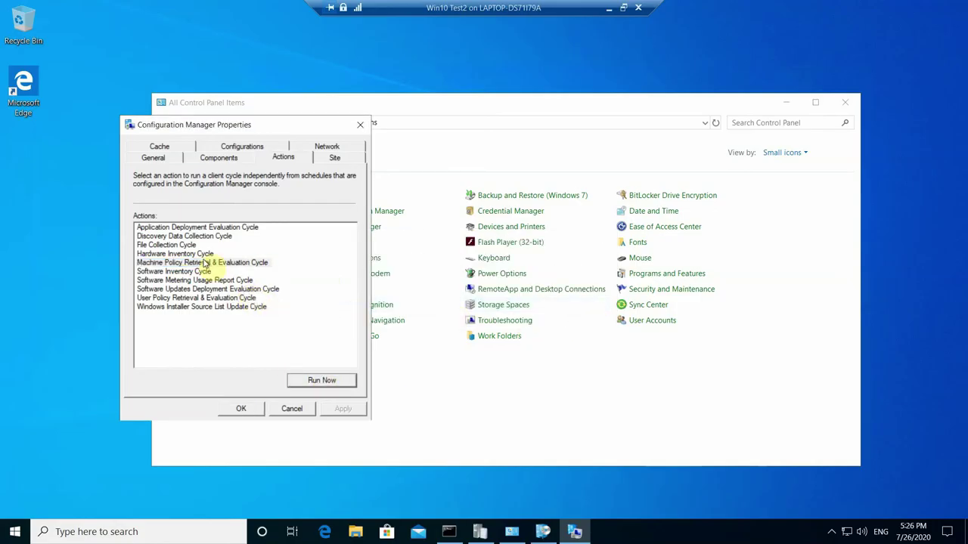
# Step: Run the User Policy Retrieval & Evaluation Cycle and close the Configuration Manager properties
pyautogui.click(243, 298)
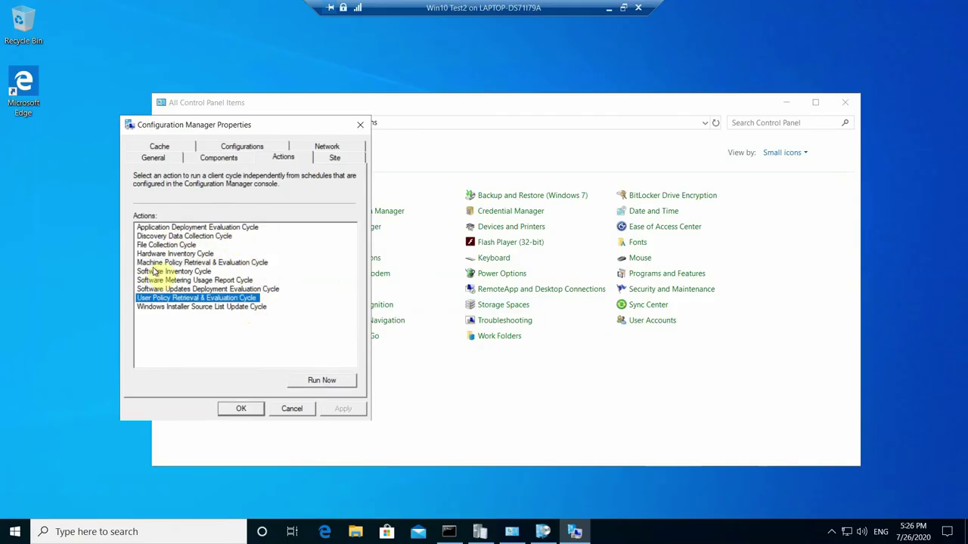
pyautogui.click(354, 382)
pyautogui.click(581, 311)
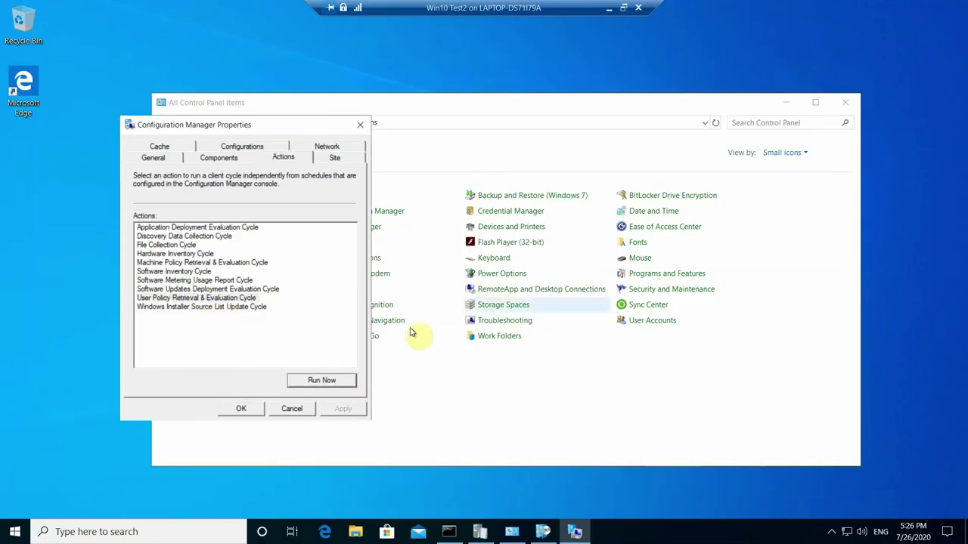
pyautogui.click(256, 410)
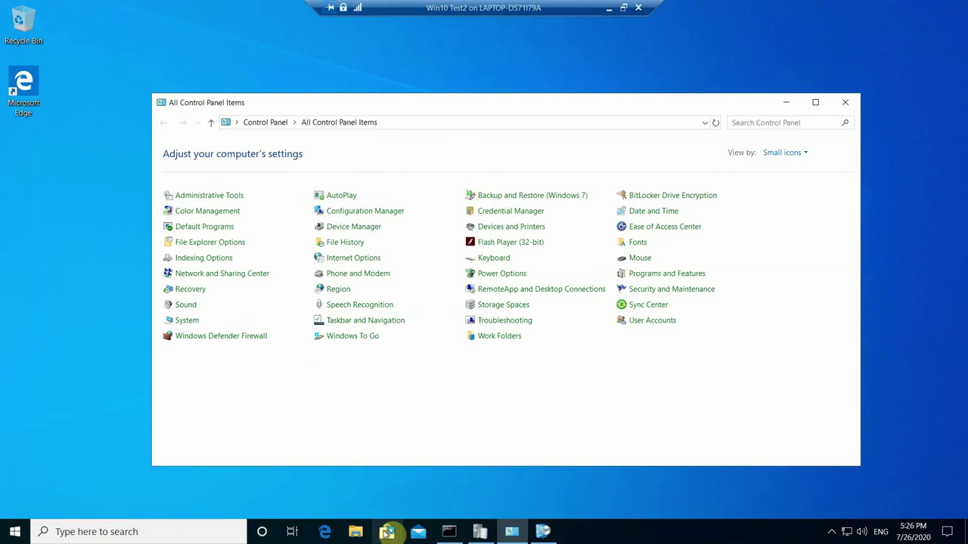
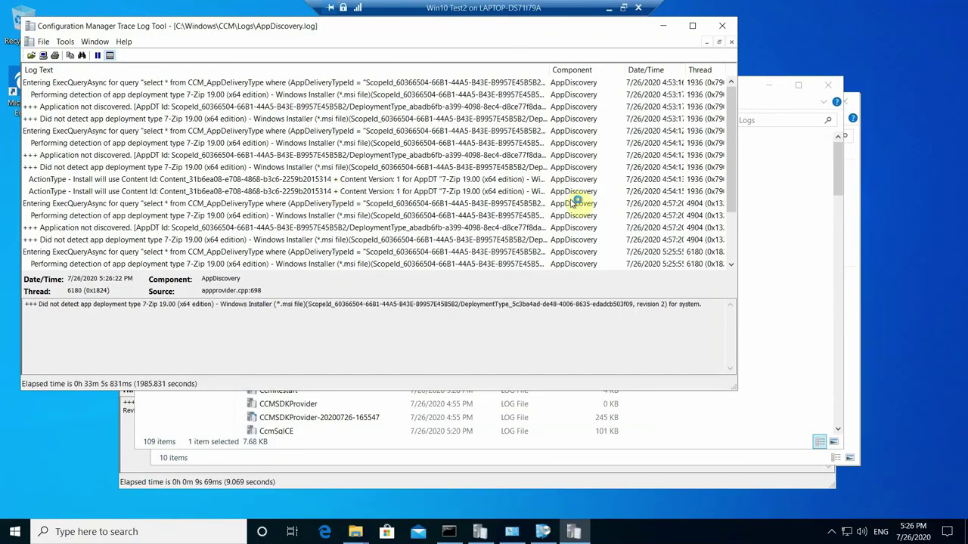
# Step: Check the latest entries in AppDiscovery.log, and install 7-Zip x64 from Software Center
pyautogui.moveTo(727, 178); pyautogui.dragTo(729, 243)
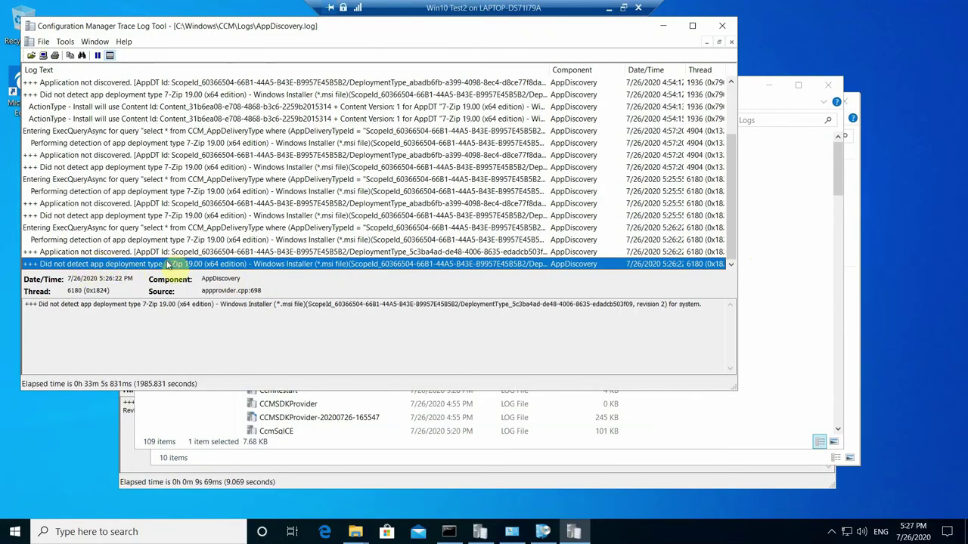
pyautogui.click(543, 531)
pyautogui.click(295, 260)
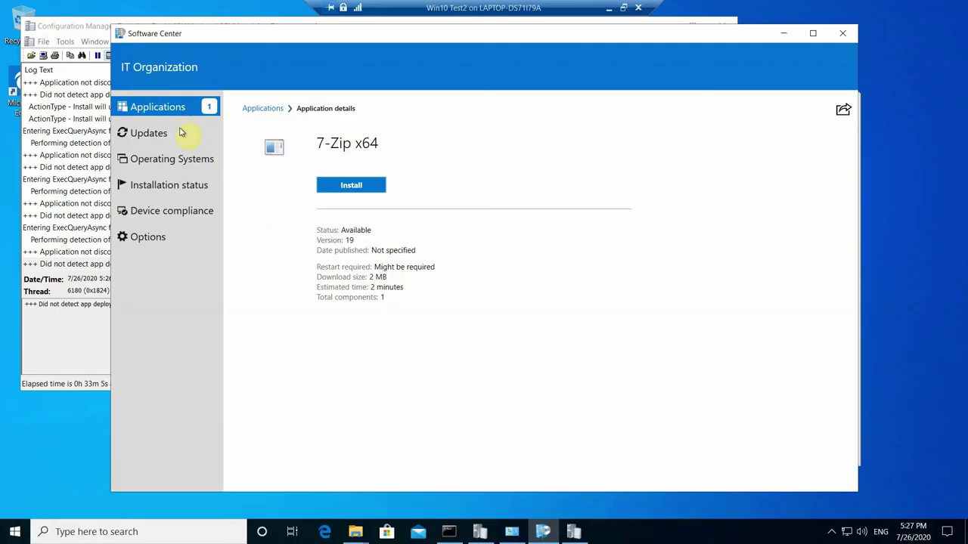
pyautogui.click(367, 188)
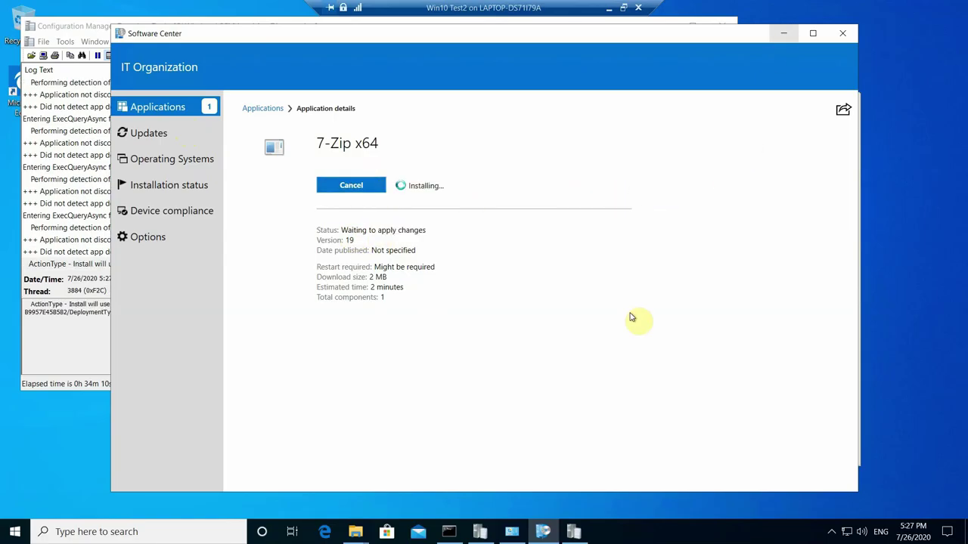
# Step: Examine the exit code entries of the 7-Zip installation in AppEnforce.log and check the application's status in Software Center
pyautogui.click(481, 533)
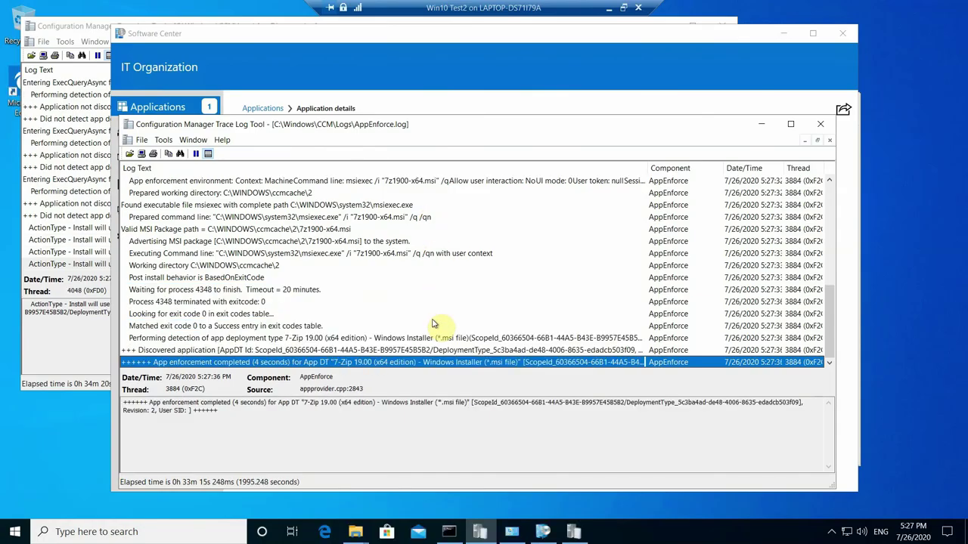
pyautogui.click(254, 303)
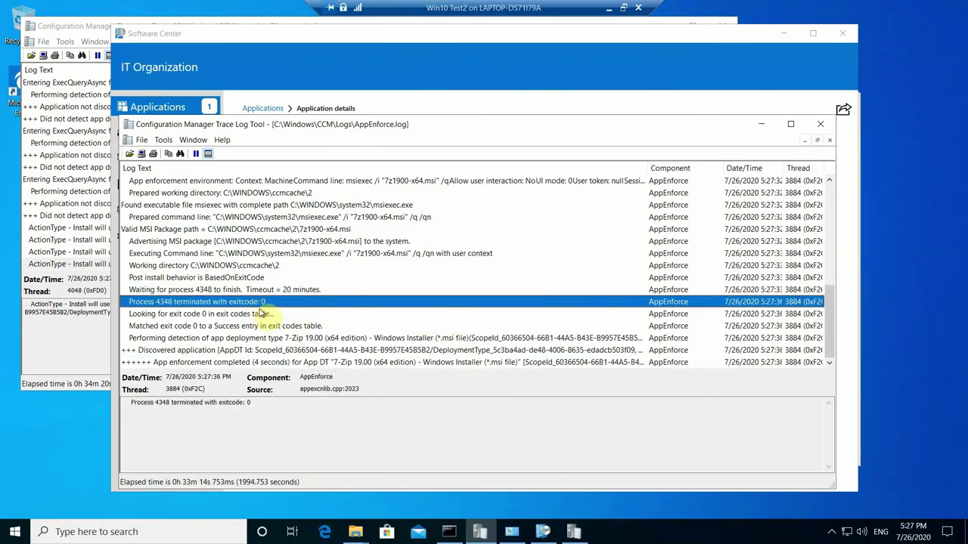
pyautogui.click(261, 314)
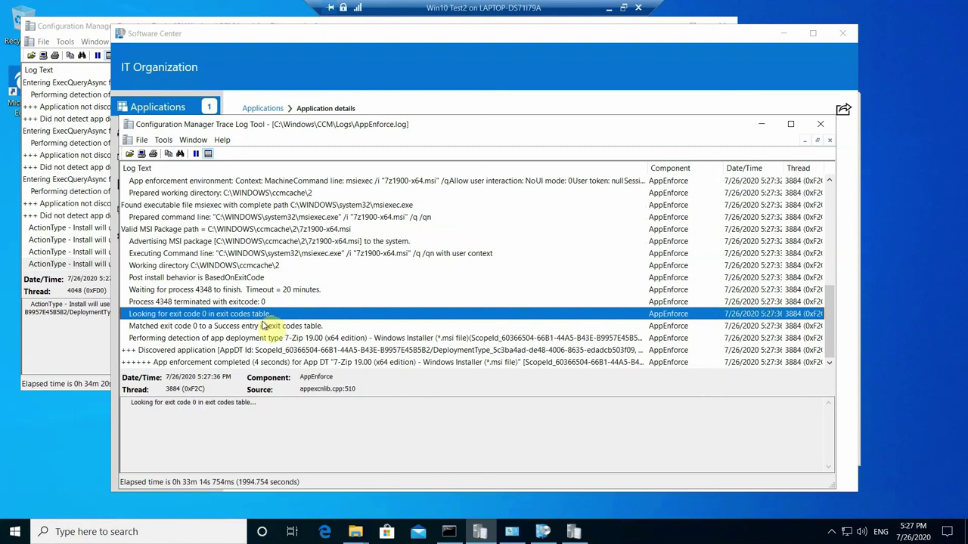
pyautogui.click(783, 34)
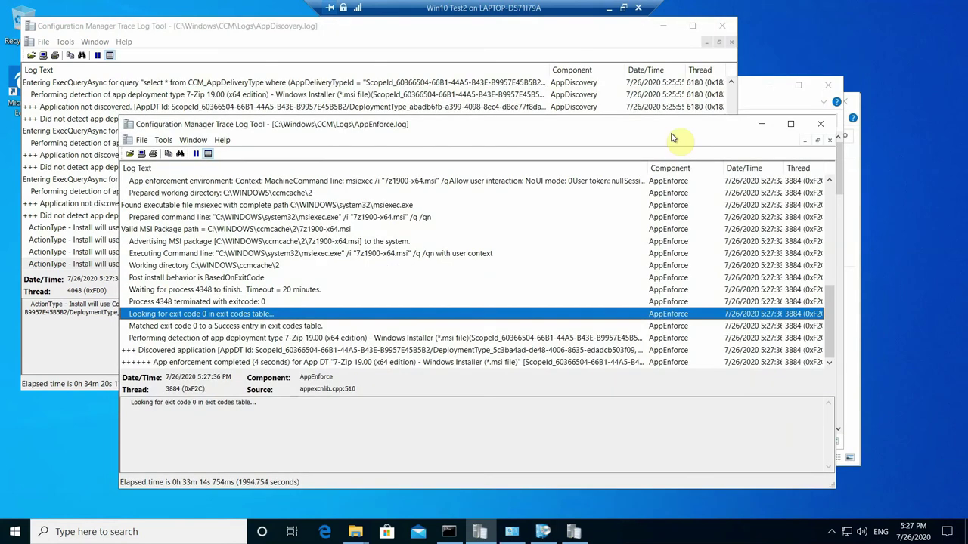
pyautogui.click(550, 532)
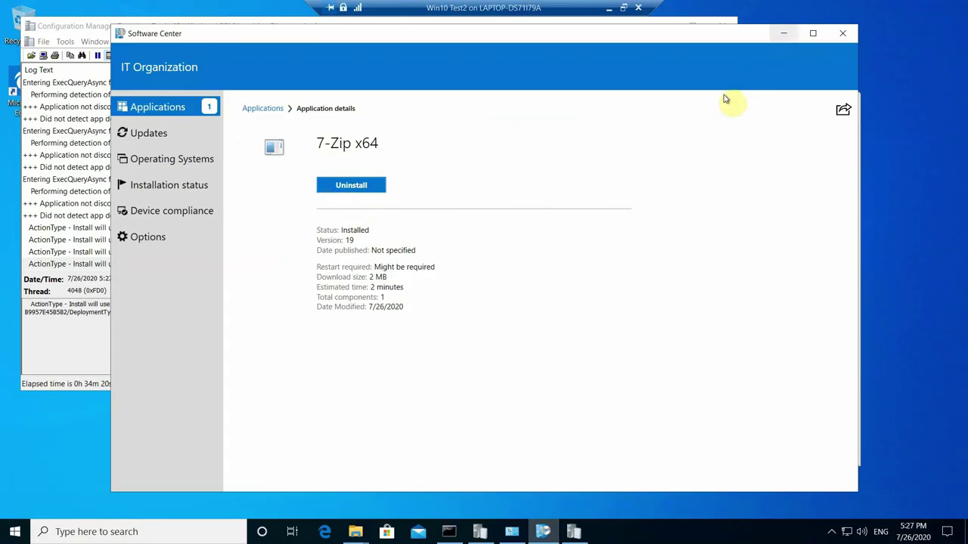
pyautogui.click(608, 9)
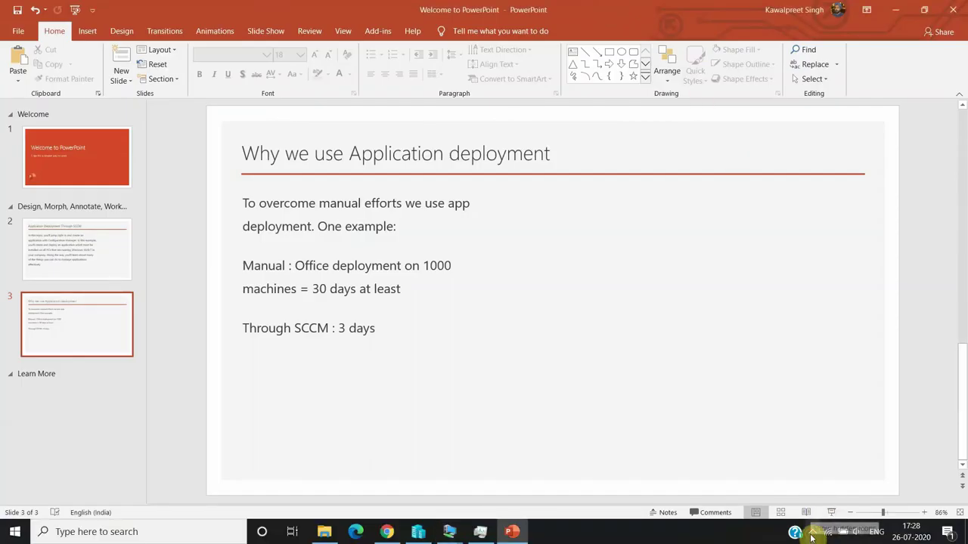
pyautogui.click(811, 531)
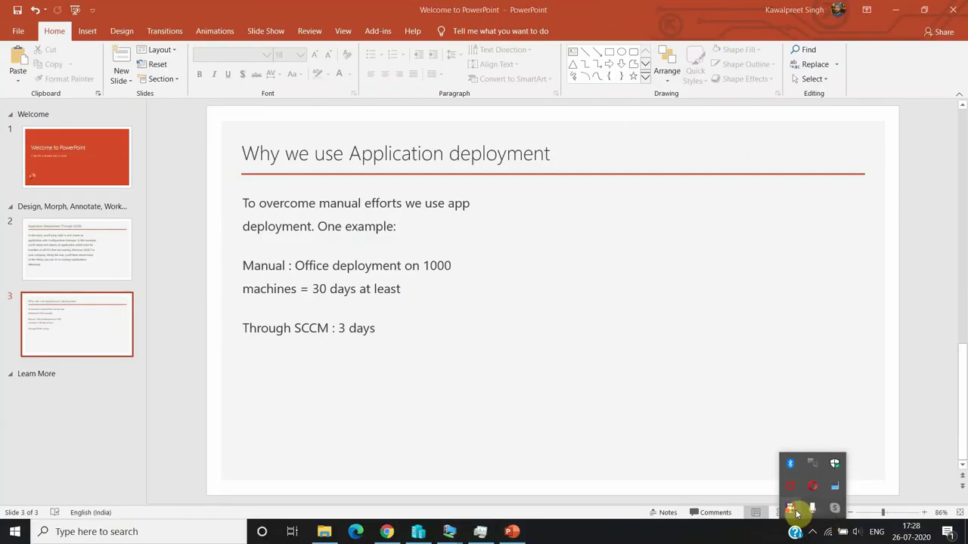
pyautogui.rightClick(792, 511)
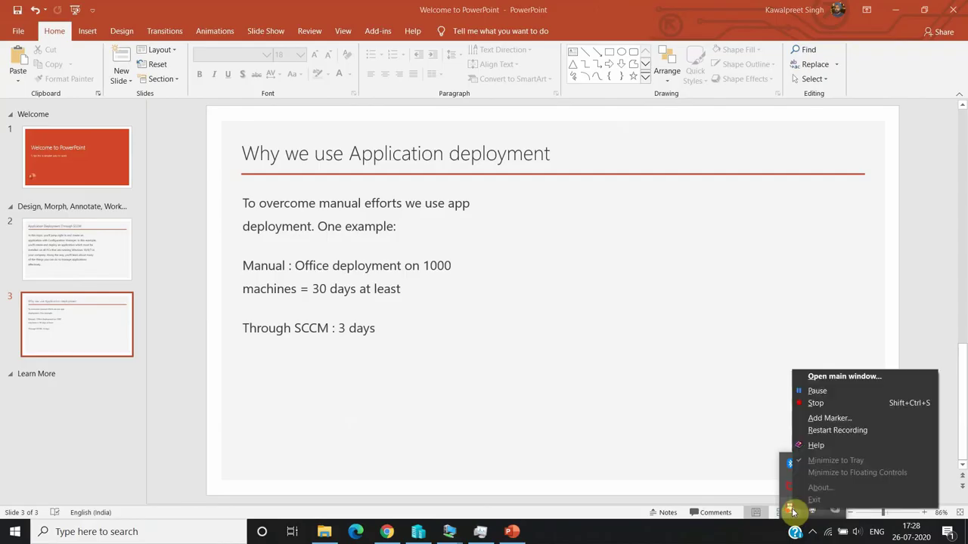